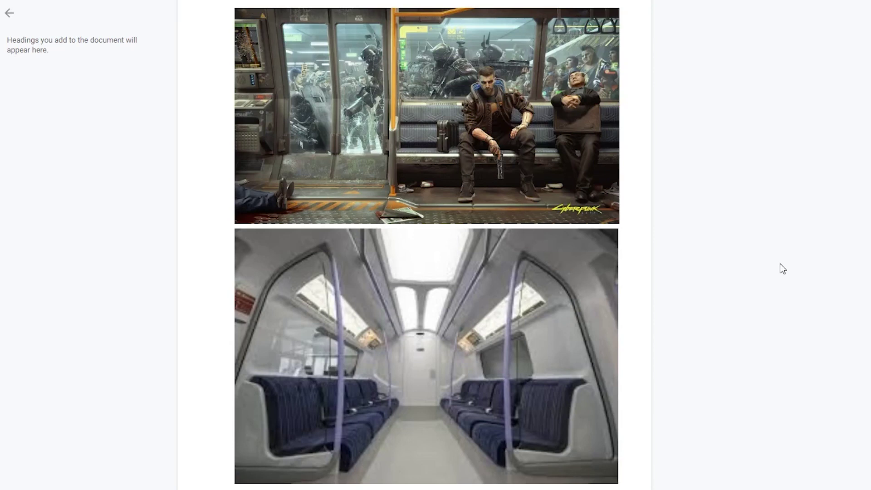
{"action": "scroll", "coordinate": [782, 268], "scroll_direction": "down", "scroll_amount": 8}
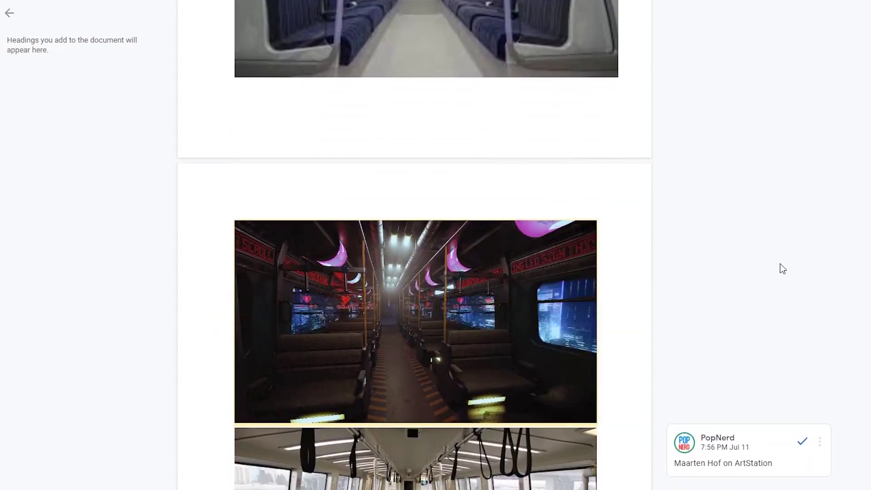
{"action": "scroll", "coordinate": [782, 269], "scroll_direction": "down", "scroll_amount": 5}
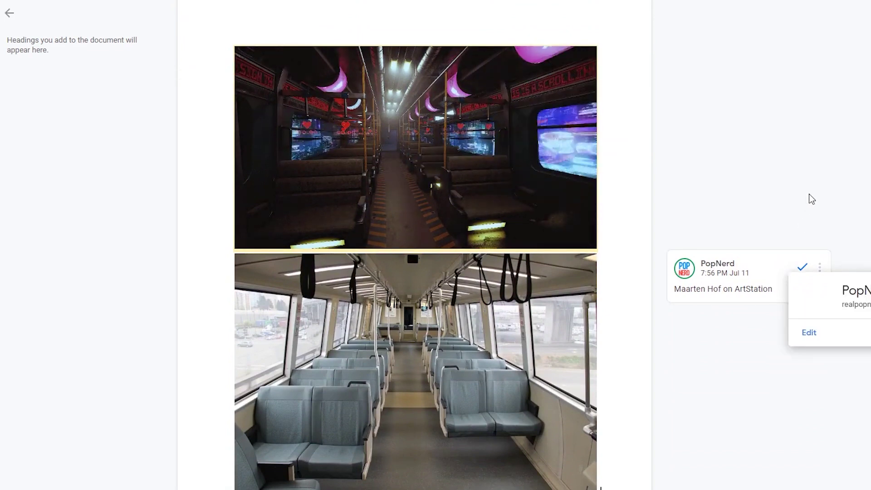
Select the neon-lit train interior reference image in the Google Docs mood board
{"action": "key", "text": "Escape"}
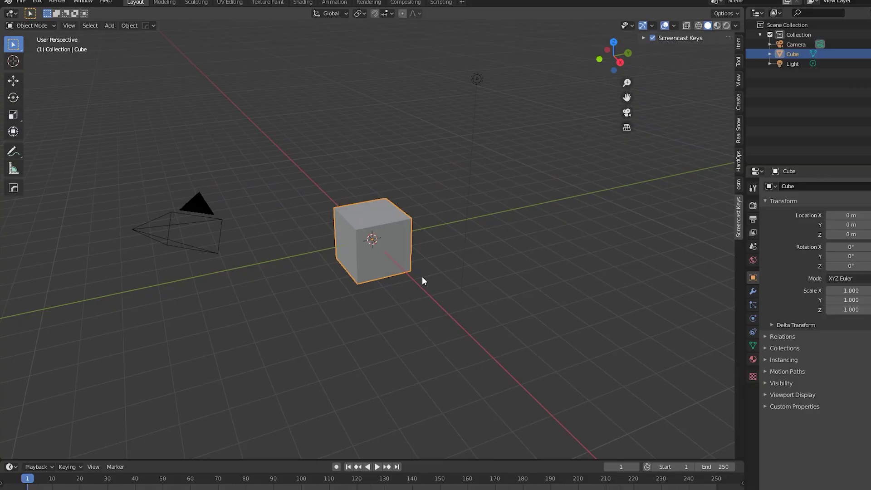
Stretch the cube along X and Y into a long, wide carriage box
{"action": "key", "text": "s"}
{"action": "key", "text": "x"}
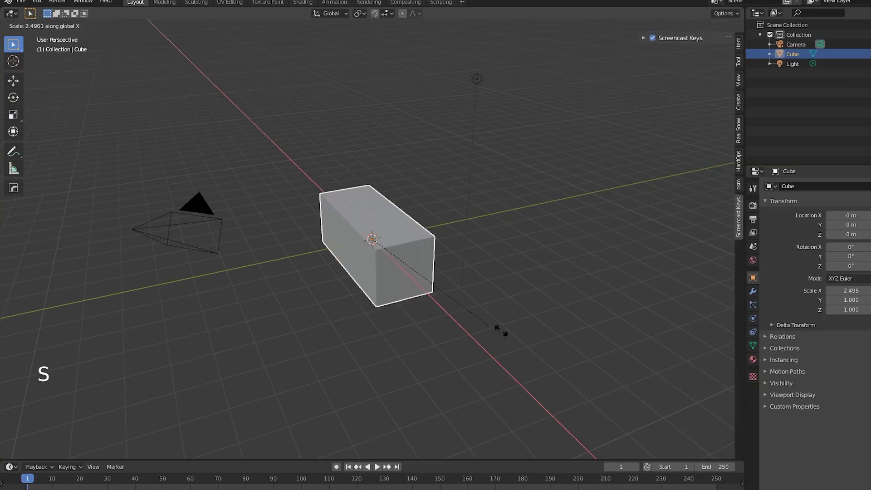
{"action": "left_click", "coordinate": [538, 320]}
{"action": "middle_click_drag", "start_coordinate": [526, 310], "coordinate": [516, 279]}
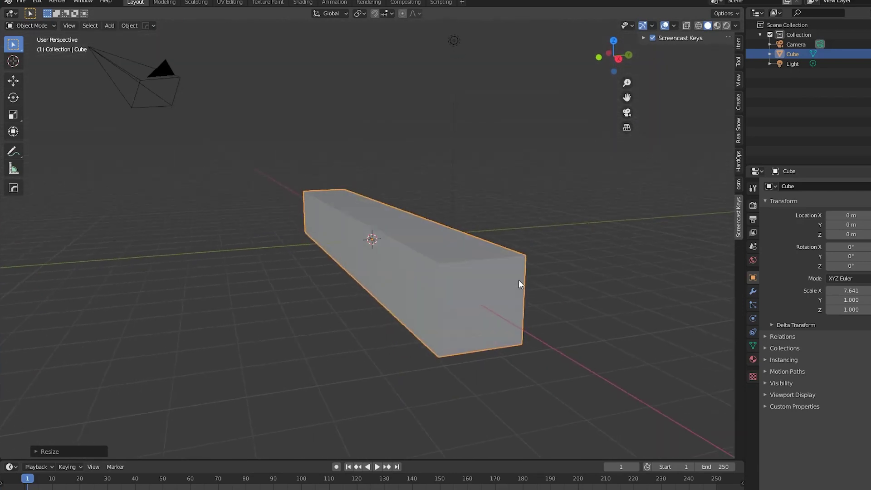
{"action": "key", "text": "s"}
{"action": "key", "text": "y"}
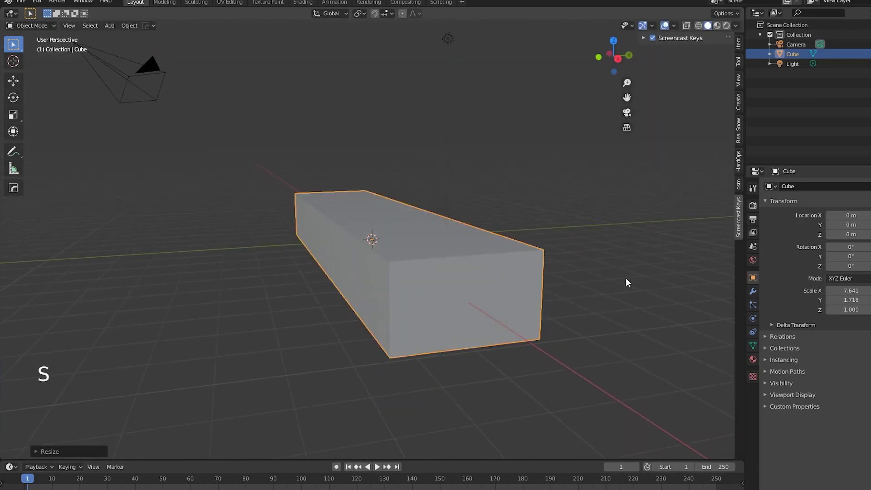
Delete the box's end faces in Edit Mode to open the carriage end
{"action": "key", "text": "Tab"}
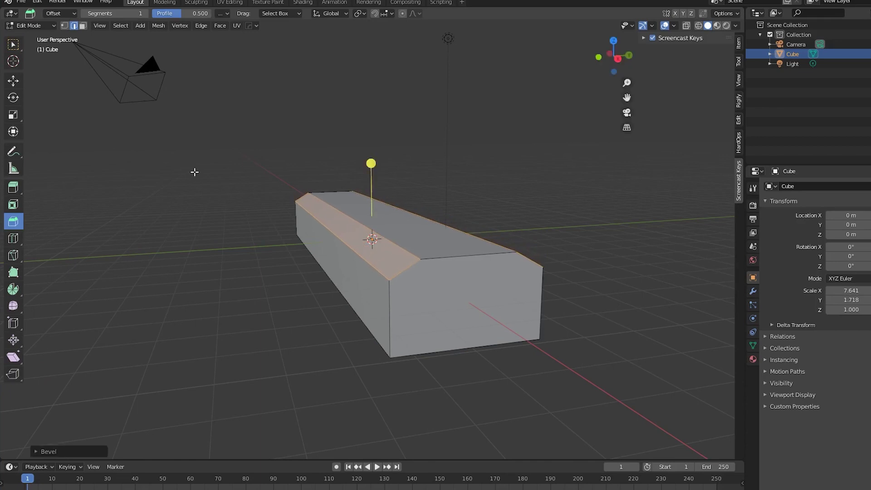
{"action": "left_click", "coordinate": [470, 306]}
{"action": "key", "text": "x"}
{"action": "left_click", "coordinate": [367, 323]}
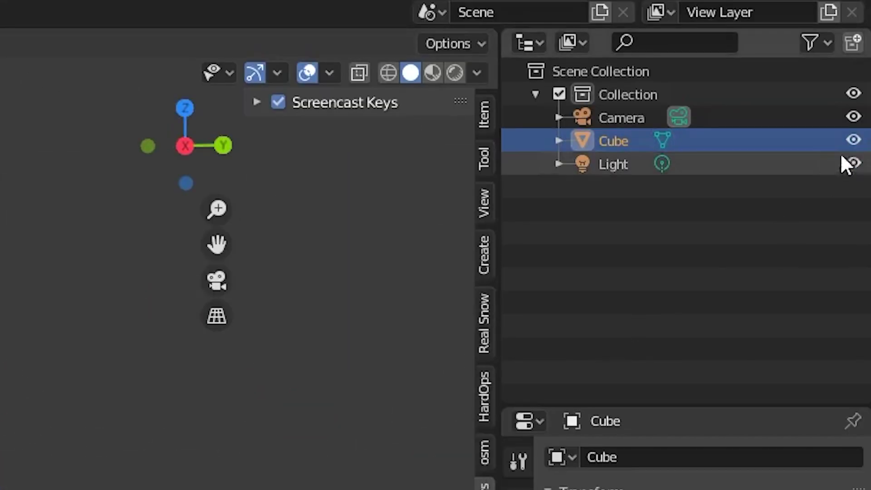
Add a new cube and squash it into a flat seat slab
{"action": "key", "text": "shift+a"}
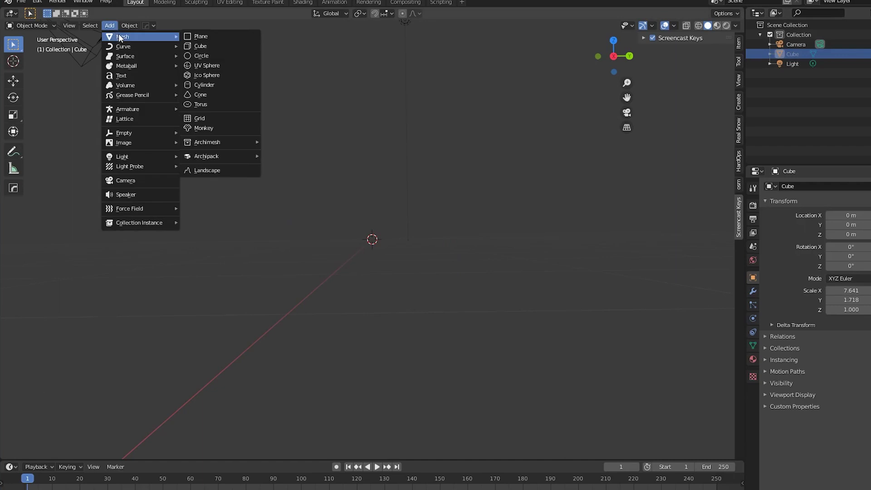
{"action": "left_click", "coordinate": [204, 41]}
{"action": "key", "text": "s"}
{"action": "key", "text": "s"}
Extrude the slab's bottom face into a seat and bevel all its edges round
{"action": "key", "text": "Tab"}
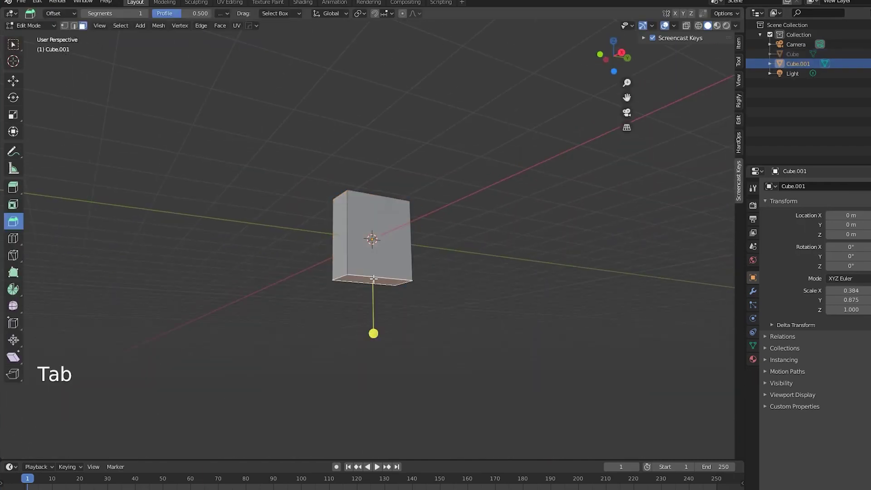
{"action": "left_click", "coordinate": [422, 299]}
{"action": "middle_click_drag", "start_coordinate": [497, 283], "coordinate": [313, 232]}
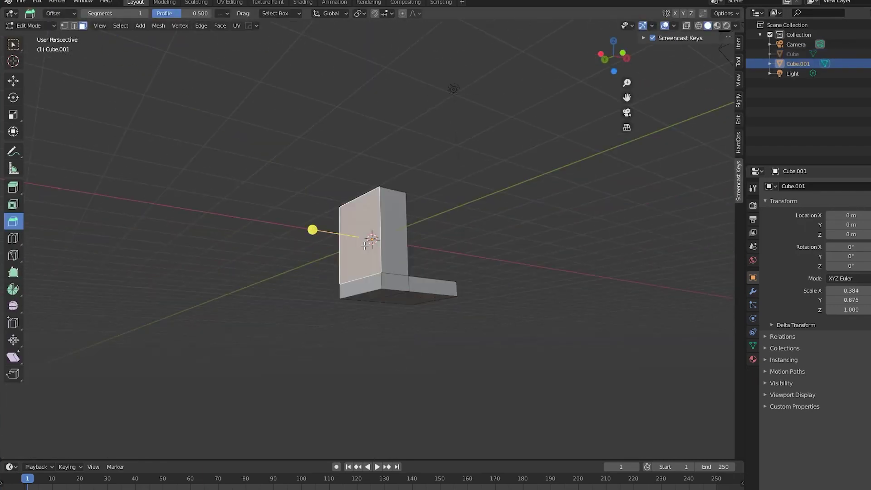
{"action": "key", "text": "ctrl+r"}
{"action": "key", "text": "a"}
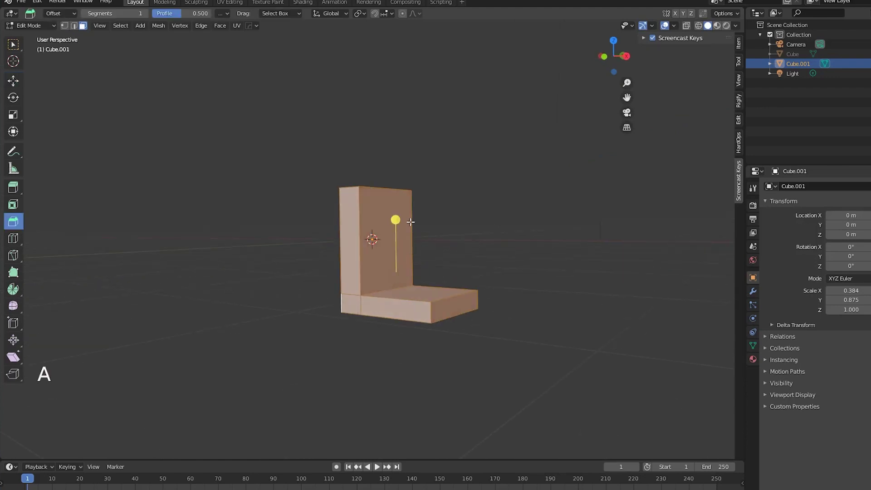
{"action": "key", "text": "ctrl+b"}
{"action": "left_click", "coordinate": [399, 210]}
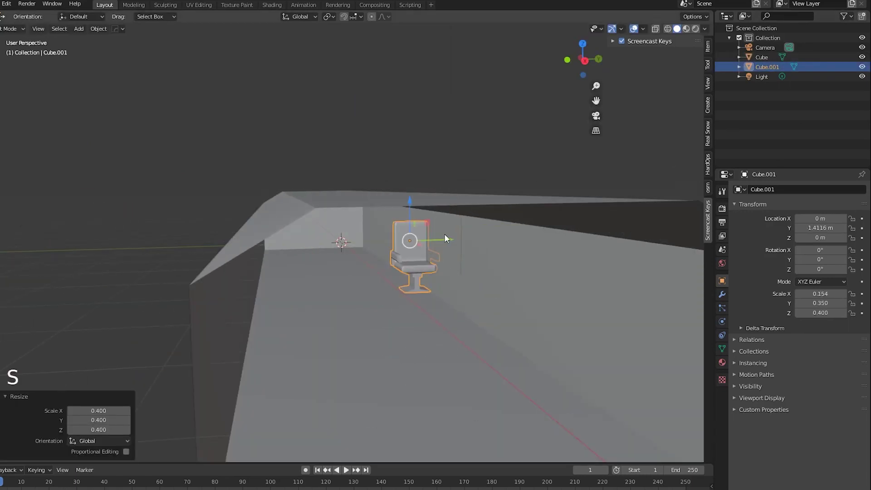
Move the seat along X, Z and Y onto the carriage floor beside one wall
{"action": "key", "text": "g"}
{"action": "key", "text": "x"}
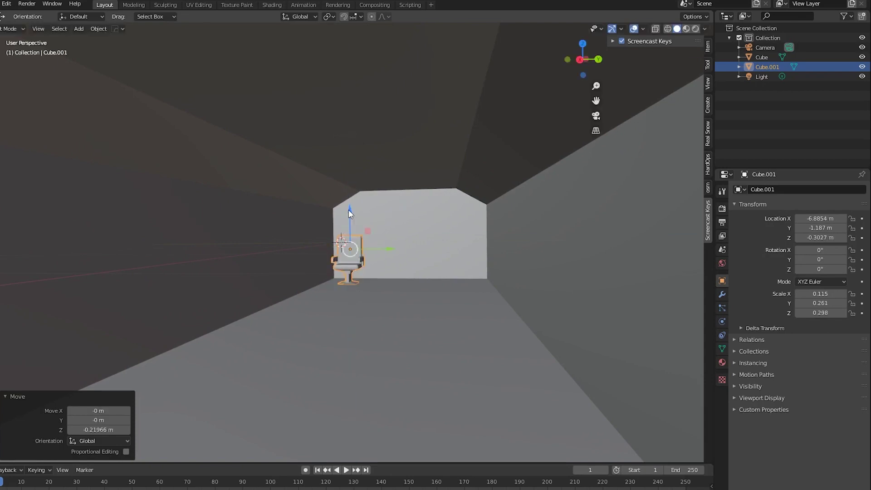
{"action": "scroll", "coordinate": [348, 210], "scroll_direction": "up", "scroll_amount": 5}
{"action": "key", "text": "g"}
{"action": "key", "text": "z"}
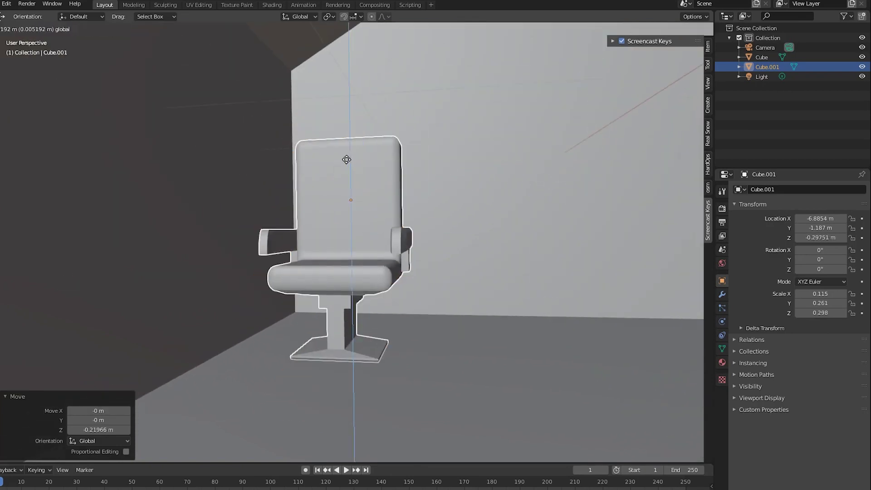
{"action": "scroll", "coordinate": [421, 217], "scroll_direction": "down", "scroll_amount": 5}
{"action": "key", "text": "g"}
{"action": "key", "text": "y"}
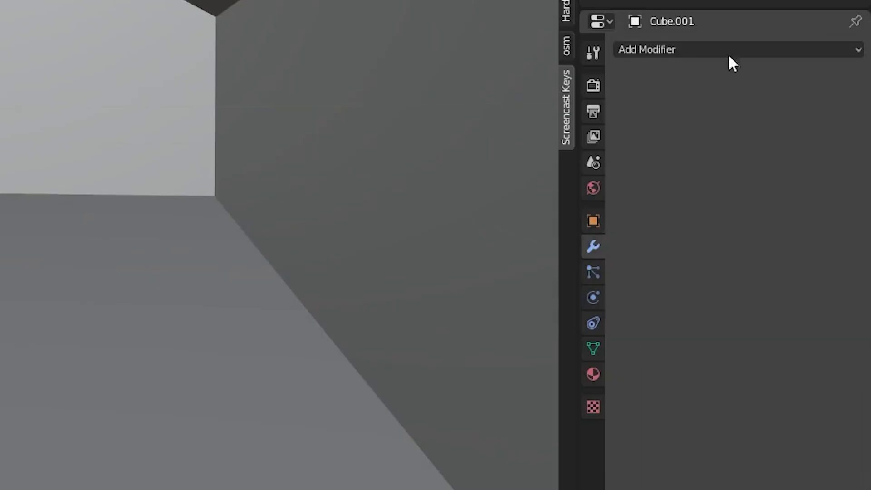
Add three Array modifiers, spreading seat pairs apart for an aisle and repeating rows lengthwise
{"action": "left_click", "coordinate": [728, 40]}
{"action": "left_click", "coordinate": [477, 90]}
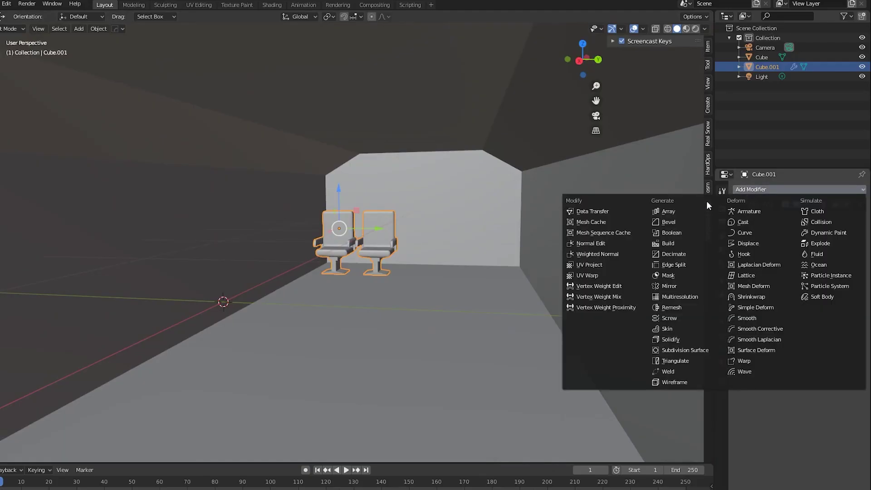
{"action": "left_click", "coordinate": [706, 201]}
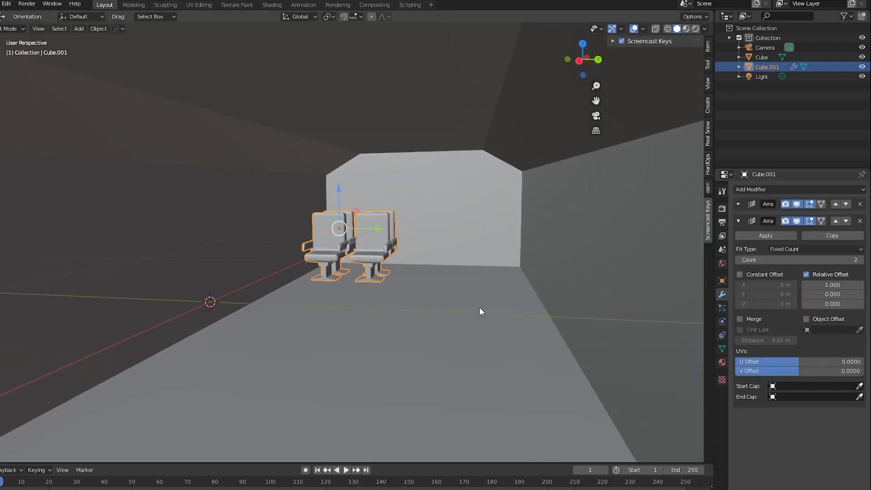
{"action": "middle_click_drag", "start_coordinate": [479, 307], "coordinate": [451, 307]}
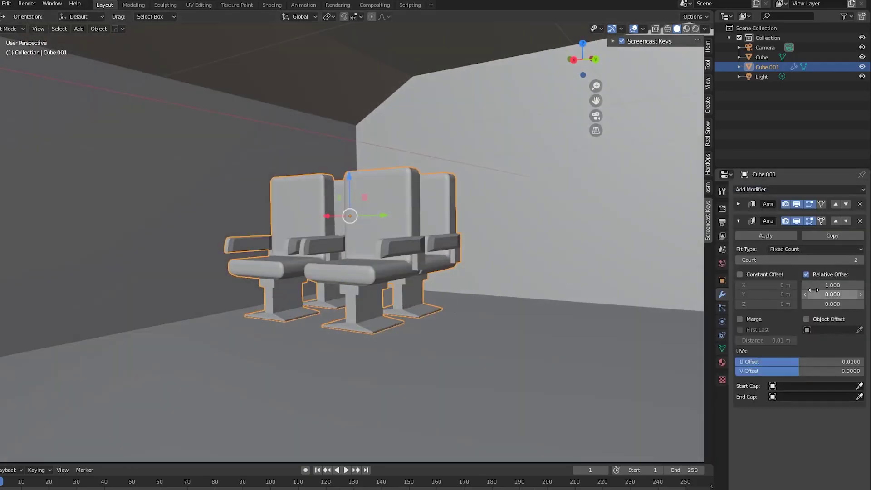
{"action": "left_click_drag", "start_coordinate": [830, 284], "coordinate": [857, 284]}
{"action": "mouse_move", "coordinate": [482, 304]}
{"action": "middle_mouse_down"}
{"action": "mouse_move", "coordinate": [378, 308]}
{"action": "mouse_move", "coordinate": [327, 293]}
{"action": "middle_mouse_up"}
{"action": "scroll", "coordinate": [341, 272], "scroll_direction": "down", "scroll_amount": 3}
{"action": "left_click", "coordinate": [751, 189]}
{"action": "left_click", "coordinate": [646, 224]}
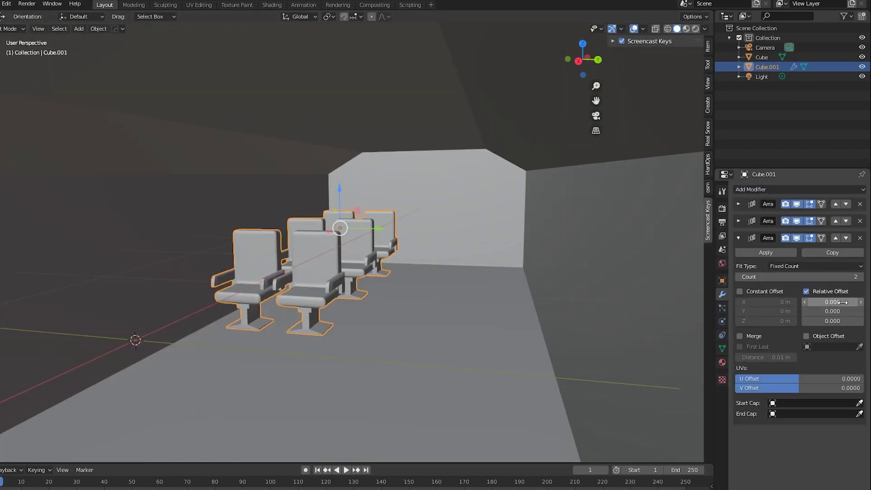
{"action": "mouse_move", "coordinate": [832, 302]}
{"action": "left_mouse_down"}
{"action": "mouse_move", "coordinate": [851, 302]}
{"action": "mouse_move", "coordinate": [848, 311]}
{"action": "left_mouse_up"}
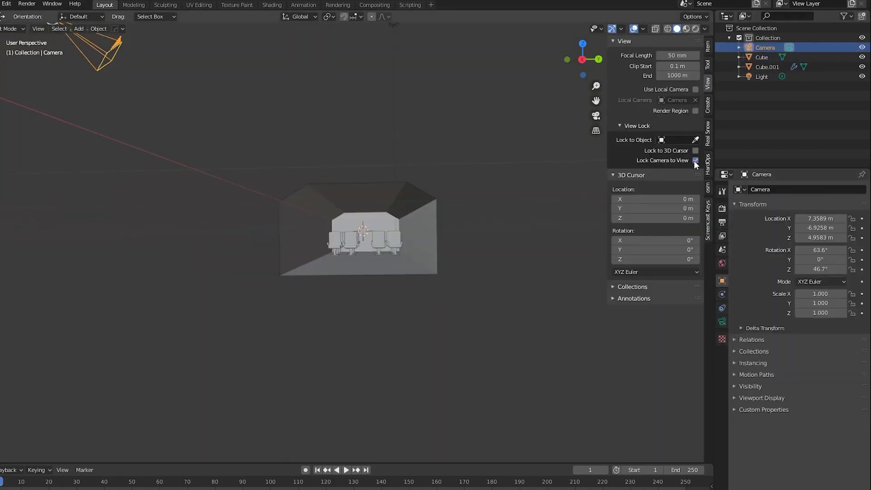
Frame the seat rows through the camera and enter rotation 90, 0, 90 with Location Z 0
{"action": "key", "text": "KP_0"}
{"action": "mouse_move", "coordinate": [463, 266]}
{"action": "middle_mouse_down"}
{"action": "mouse_move", "coordinate": [426, 248]}
{"action": "mouse_move", "coordinate": [426, 278]}
{"action": "mouse_move", "coordinate": [408, 272]}
{"action": "middle_mouse_up"}
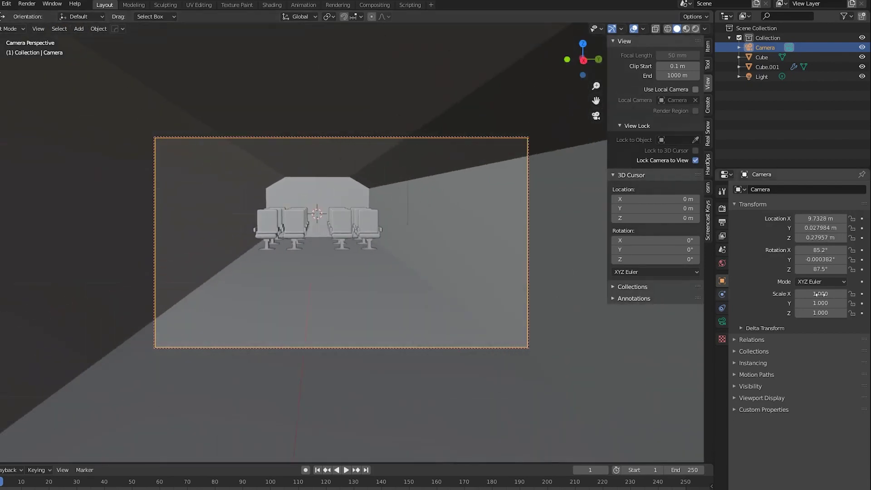
{"action": "type", "text": "90"}
{"action": "key", "text": "Return"}
{"action": "type", "text": "90"}
{"action": "key", "text": "Return"}
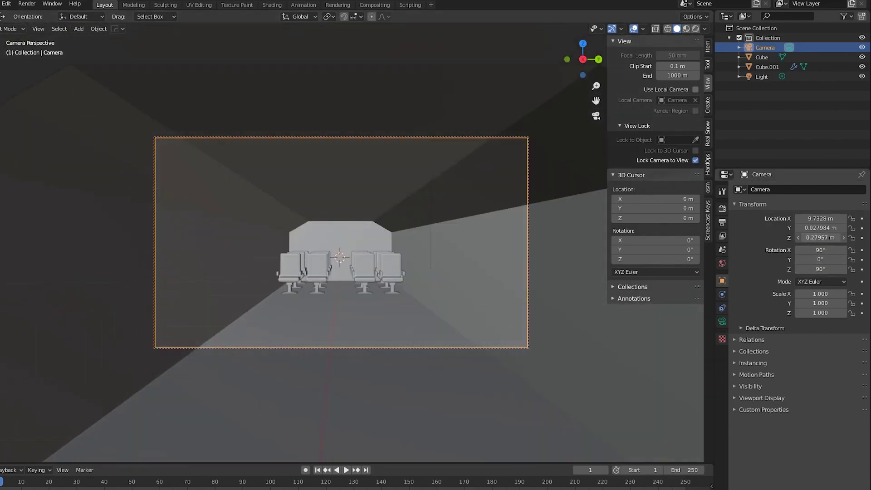
{"action": "type", "text": "0"}
{"action": "key", "text": "Return"}
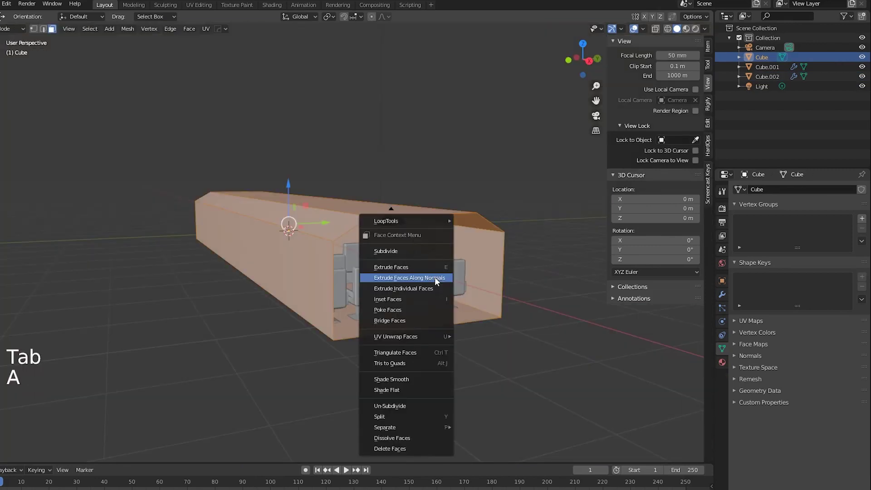
Inset and recess the side-wall window panels, thicken the walls, then view through the camera
{"action": "left_click", "coordinate": [582, 320]}
{"action": "left_click", "coordinate": [553, 310]}
{"action": "key", "text": "i"}
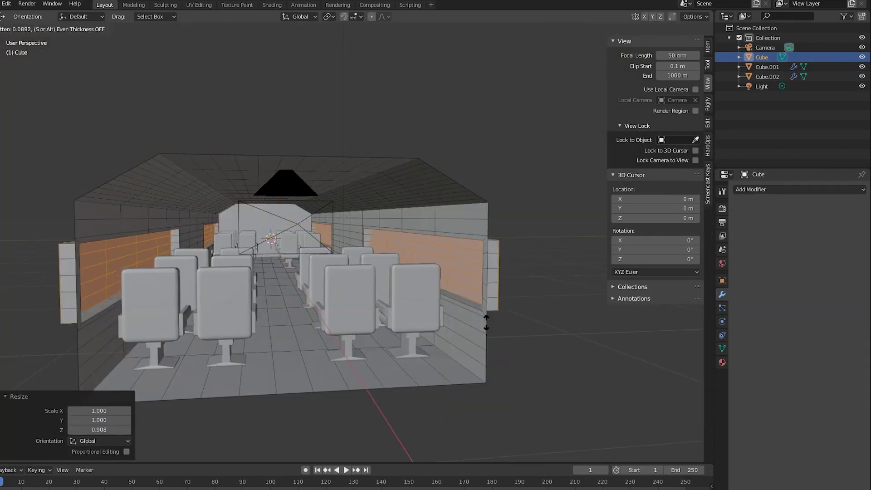
{"action": "left_click", "coordinate": [486, 326]}
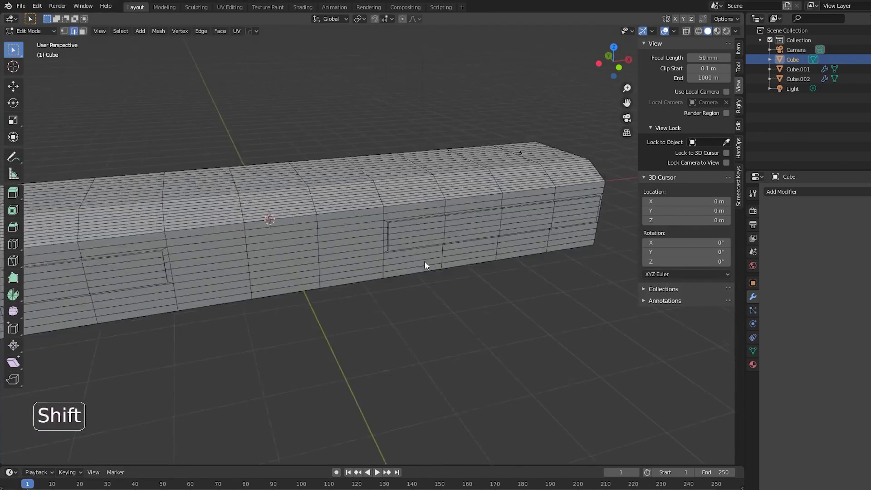
{"action": "scroll", "coordinate": [383, 244], "scroll_direction": "up", "scroll_amount": 4}
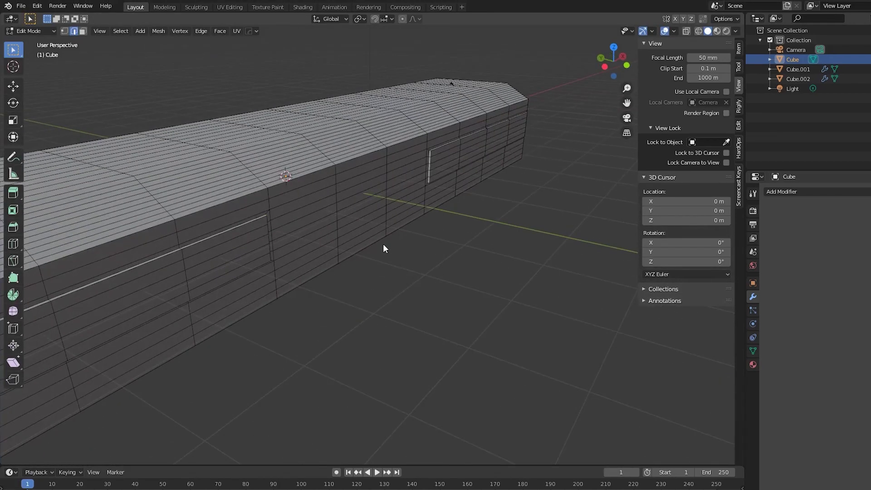
{"action": "mouse_move", "coordinate": [383, 244]}
{"action": "middle_mouse_down", "text": "shift"}
{"action": "mouse_move", "coordinate": [502, 169]}
{"action": "mouse_move", "coordinate": [463, 228]}
{"action": "middle_mouse_up", "text": "shift"}
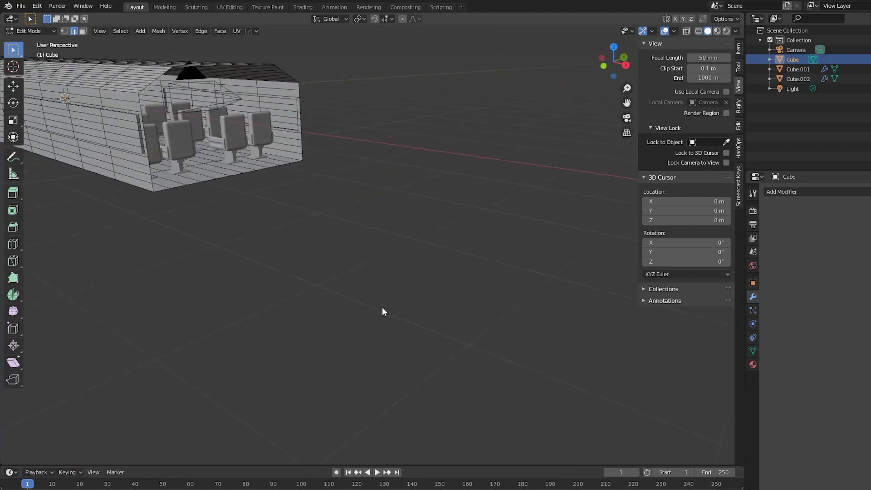
{"action": "key", "text": "KP_0"}
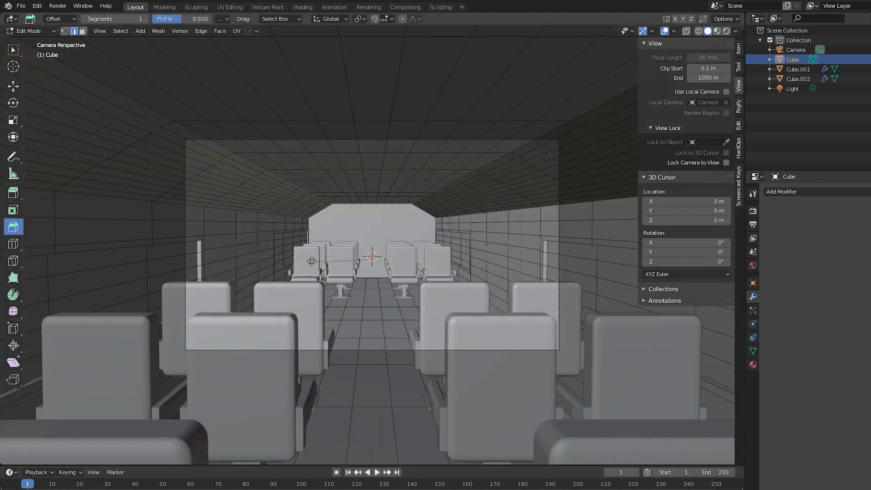
Confirm the edge bevel and return to the camera view of the interior
{"action": "left_click", "coordinate": [283, 254]}
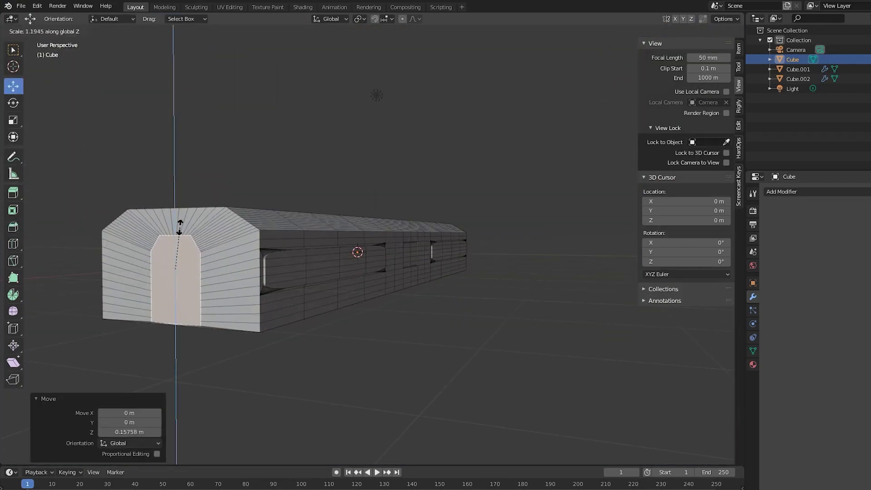
{"action": "key", "text": "KP_0"}
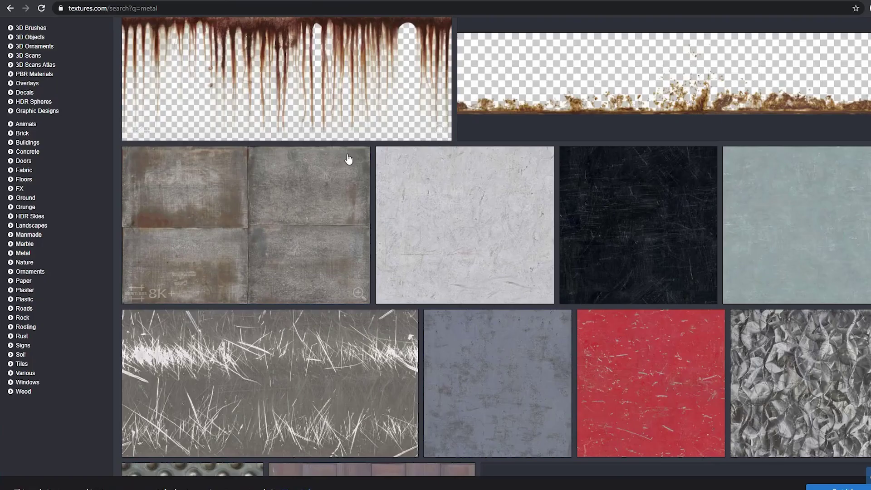
{"action": "scroll", "coordinate": [347, 146], "scroll_direction": "down", "scroll_amount": 2}
{"action": "scroll", "coordinate": [348, 153], "scroll_direction": "down", "scroll_amount": 2}
{"action": "scroll", "coordinate": [348, 158], "scroll_direction": "down", "scroll_amount": 1}
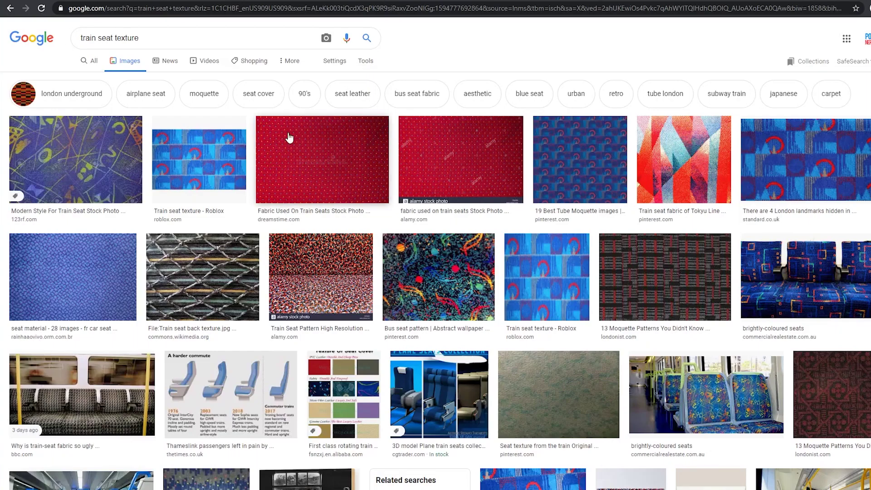
{"action": "scroll", "coordinate": [286, 163], "scroll_direction": "down", "scroll_amount": 1}
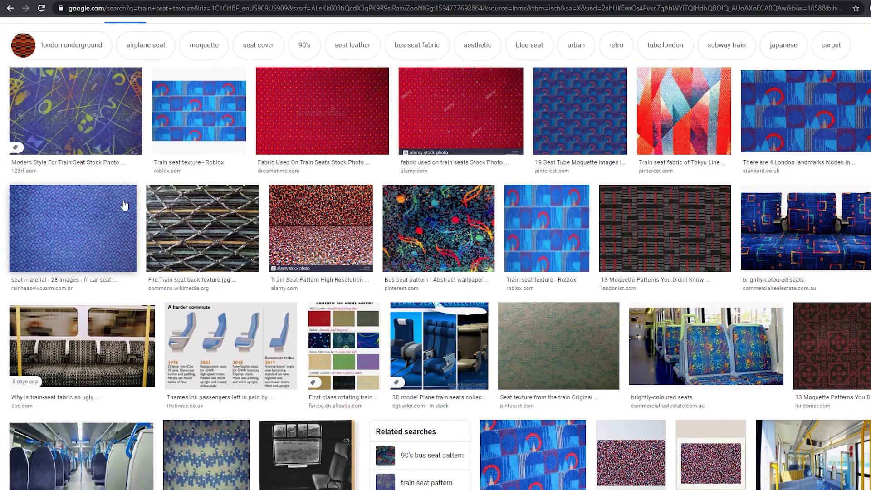
Open a larger preview of the blue train-seat fabric image
{"action": "left_click", "coordinate": [123, 204]}
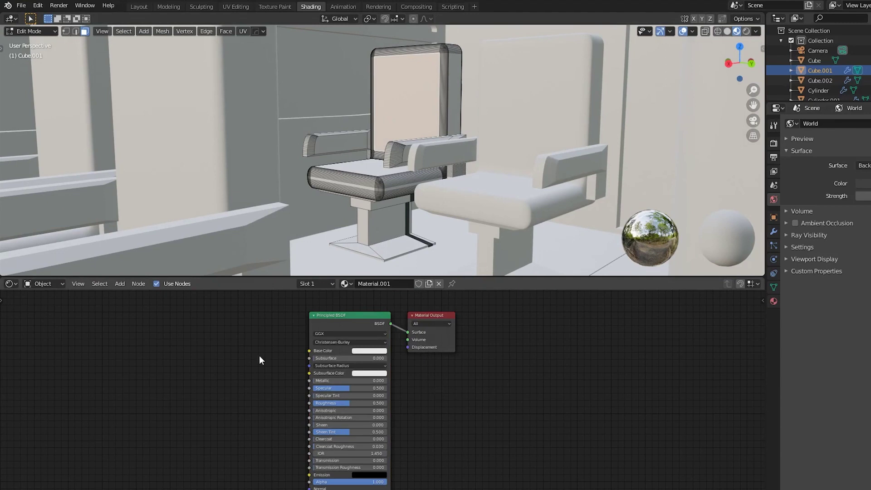
Add an Image Texture node with train seat texture.jpg, linked to Base Color and Roughness
{"action": "key", "text": "shift+a"}
{"action": "key", "text": "Return"}
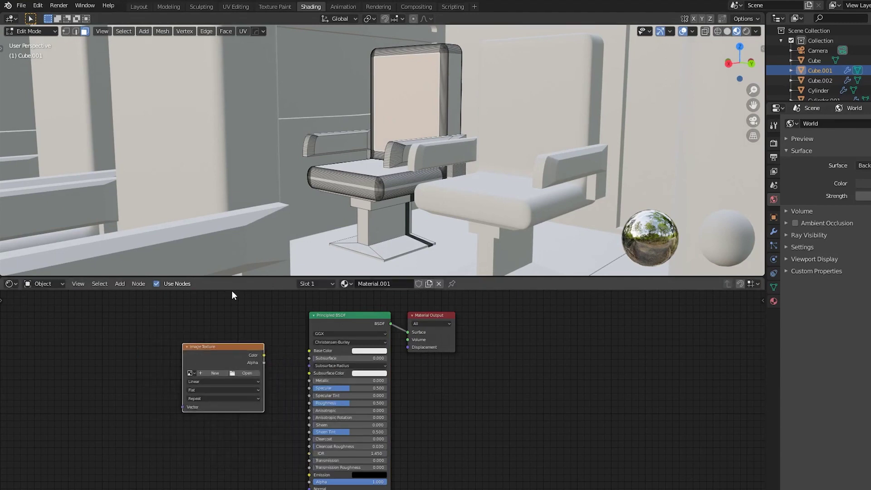
{"action": "left_click", "coordinate": [247, 373]}
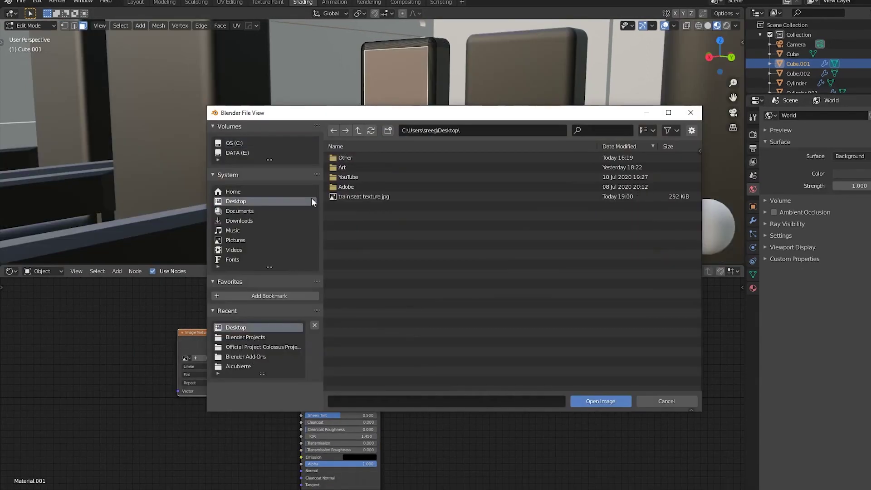
{"action": "double_click", "coordinate": [363, 196]}
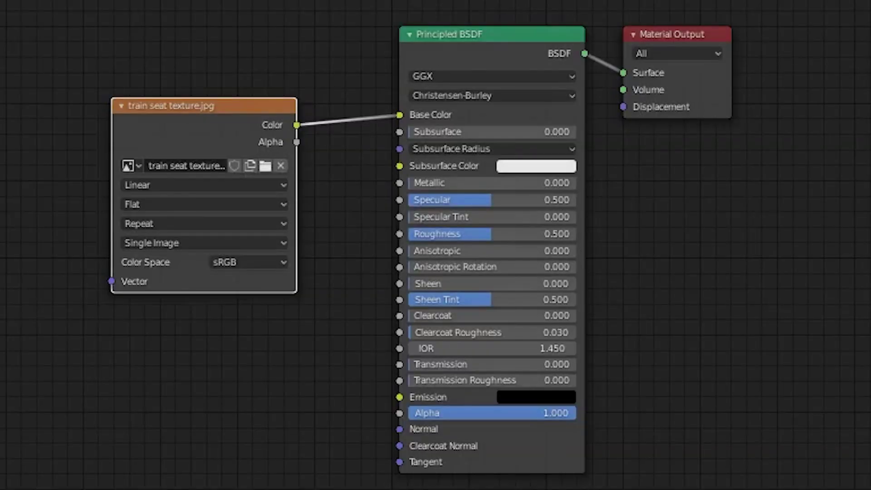
{"action": "left_click_drag", "start_coordinate": [297, 125], "coordinate": [400, 234]}
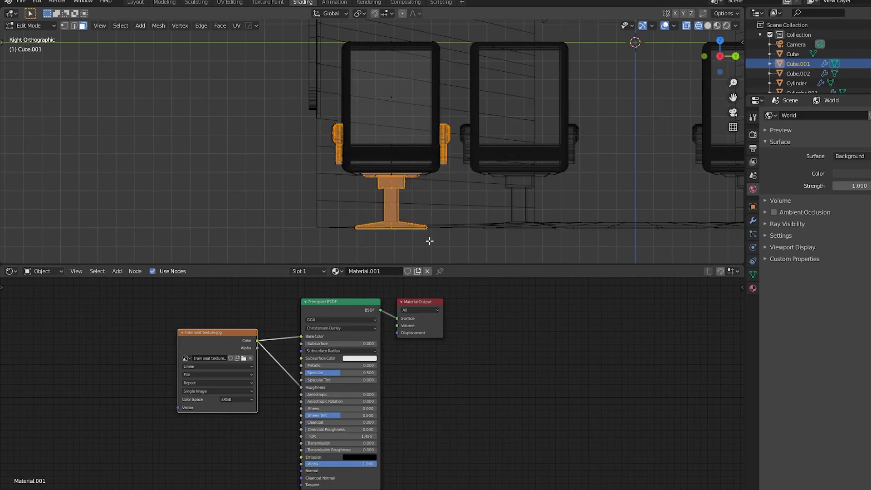
Select Material.001's seat faces and UV-unwrap them with Cube Projection
{"action": "middle_click_drag", "start_coordinate": [426, 187], "coordinate": [476, 170]}
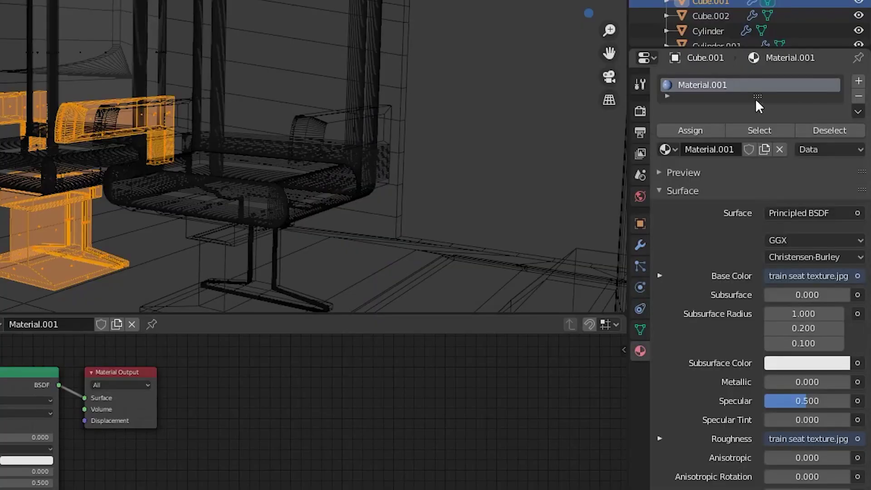
{"action": "left_click_drag", "start_coordinate": [757, 97], "coordinate": [757, 171]}
{"action": "left_click", "coordinate": [858, 82]}
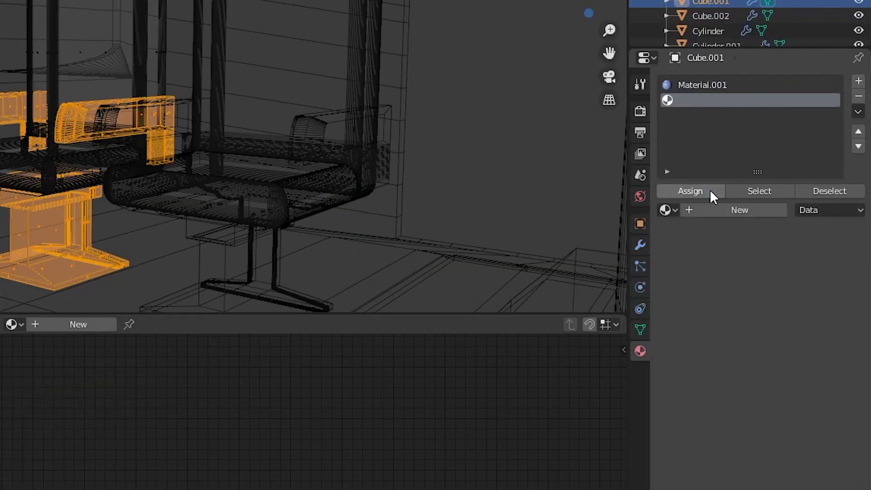
{"action": "key", "text": "ctrl+z"}
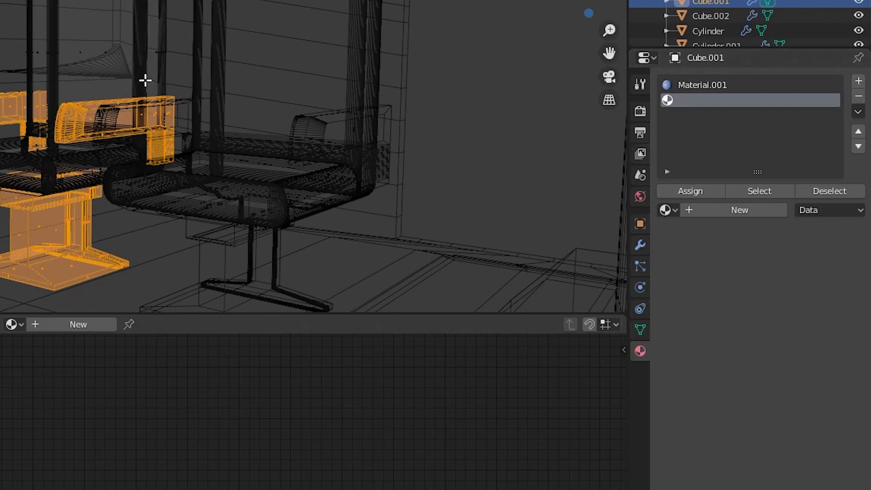
{"action": "left_click", "coordinate": [758, 190]}
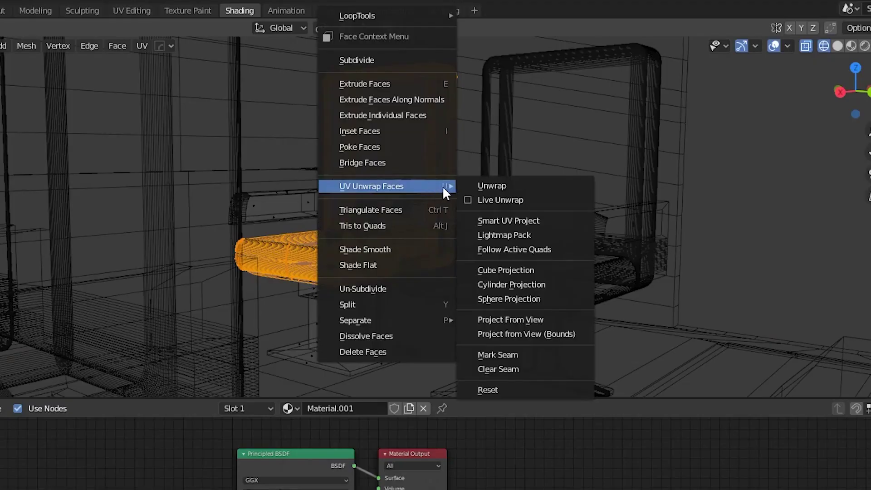
{"action": "left_click", "coordinate": [508, 270]}
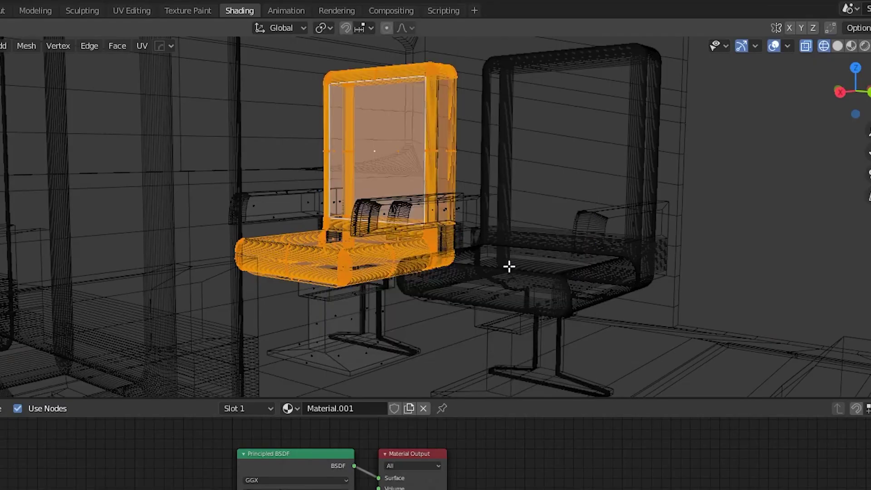
In UV Editing with Material Preview, resize the seat UV islands so the blue fabric tiles finely
{"action": "left_click", "coordinate": [118, 8]}
{"action": "left_click", "coordinate": [719, 26]}
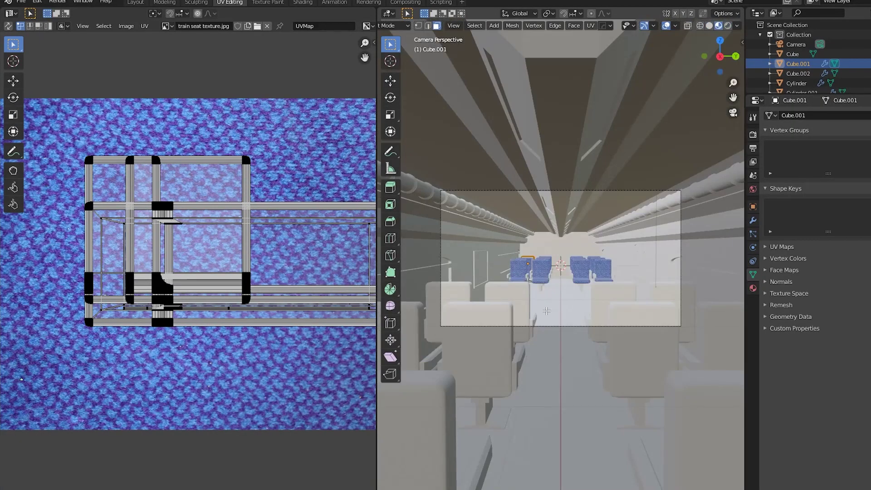
{"action": "scroll", "coordinate": [202, 275], "scroll_direction": "up", "scroll_amount": 3}
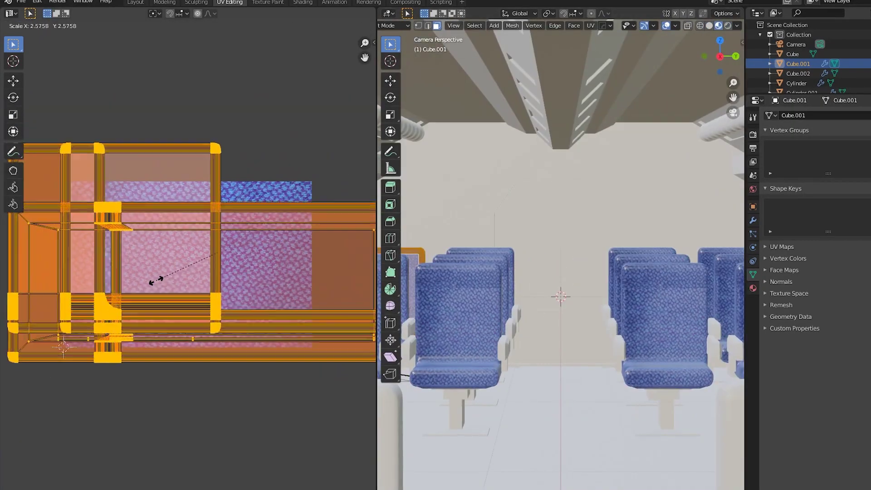
{"action": "scroll", "coordinate": [202, 276], "scroll_direction": "down", "scroll_amount": 4}
{"action": "key", "text": "g"}
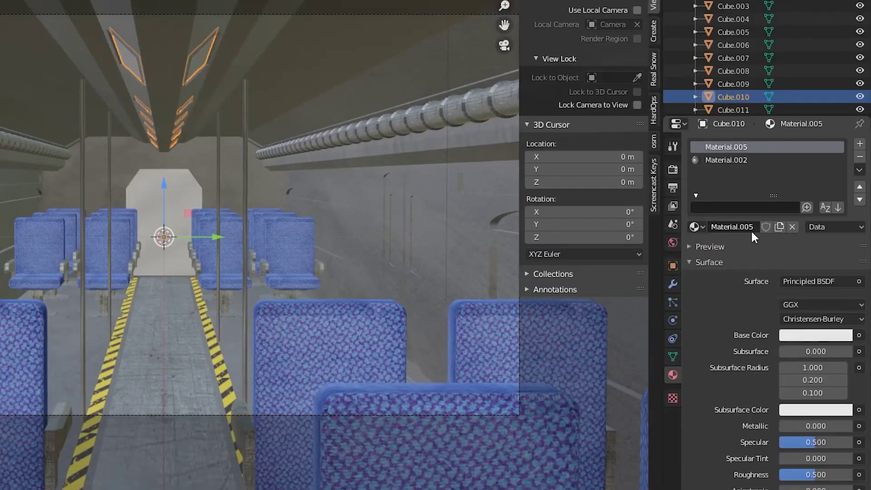
Switch the material's surface shader to Emission and view the scene in Rendered shading
{"action": "left_click", "coordinate": [806, 281]}
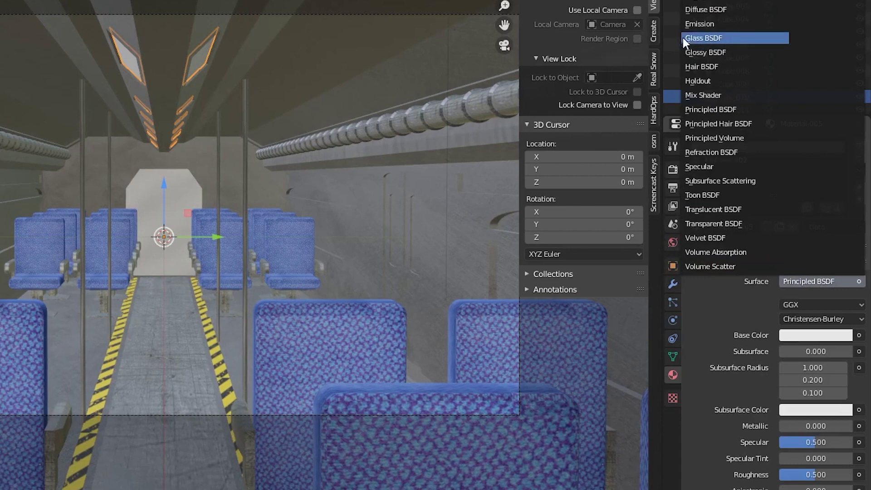
{"action": "left_click", "coordinate": [702, 24]}
{"action": "key", "text": "shift+z"}
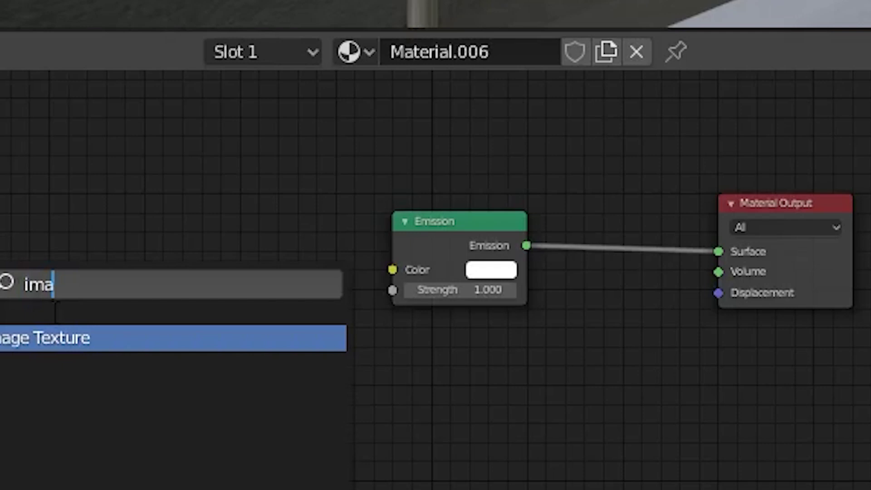
Add an Image Texture node, link its Color to Emission Color, and load an image
{"action": "key", "text": "Return"}
{"action": "left_click", "coordinate": [127, 292]}
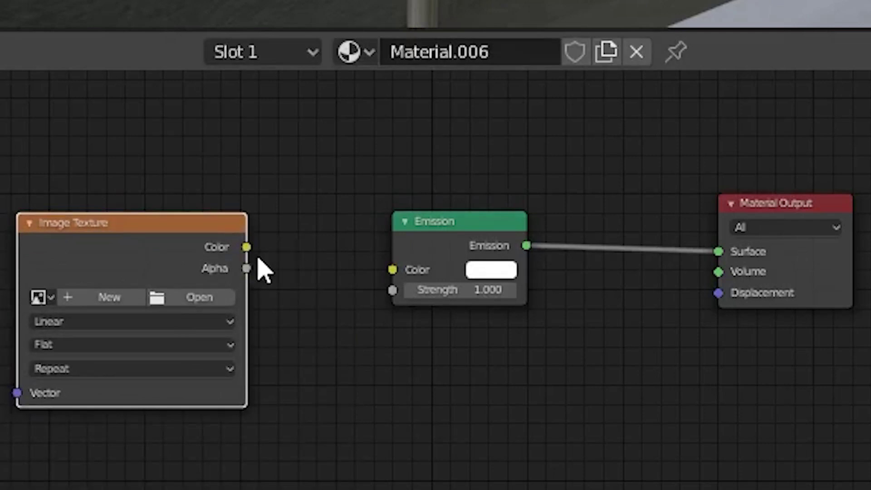
{"action": "left_click_drag", "start_coordinate": [246, 247], "coordinate": [393, 270]}
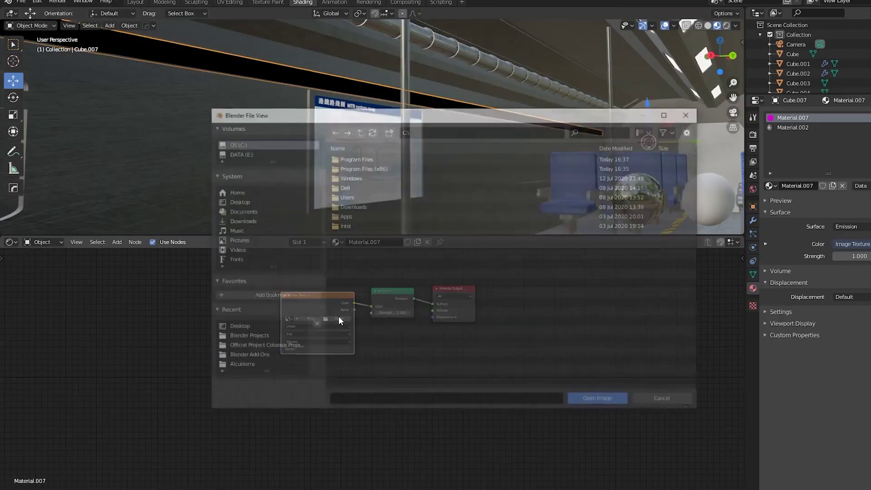
{"action": "left_click", "coordinate": [594, 403]}
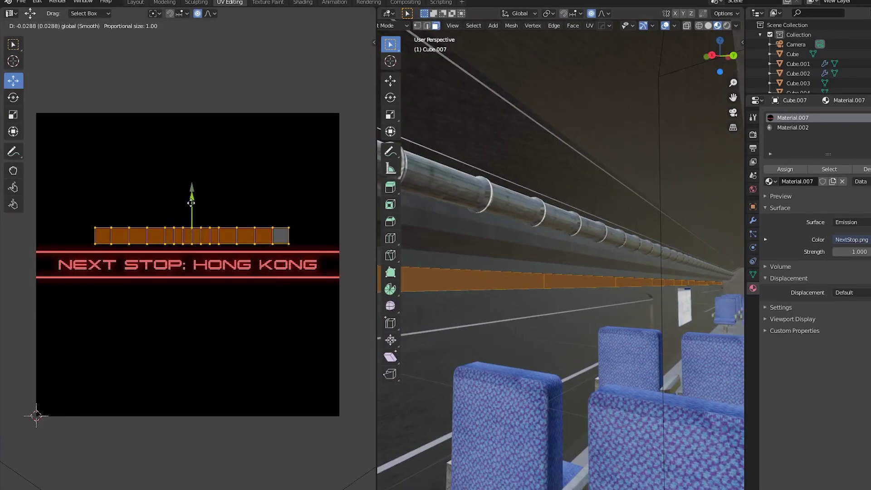
Scale the banner's UV island along Y, then stretch it along X across the strip
{"action": "key", "text": "s"}
{"action": "key", "text": "y"}
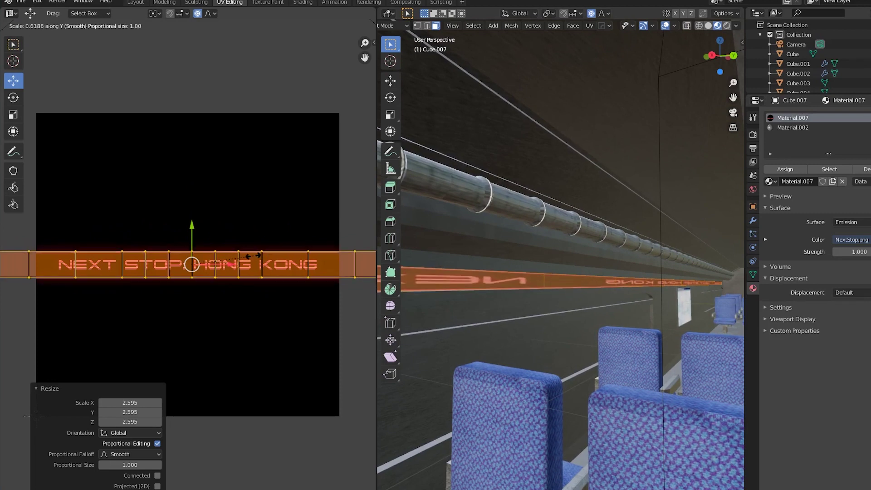
{"action": "left_click", "coordinate": [276, 258]}
{"action": "key", "text": "s"}
{"action": "key", "text": "x"}
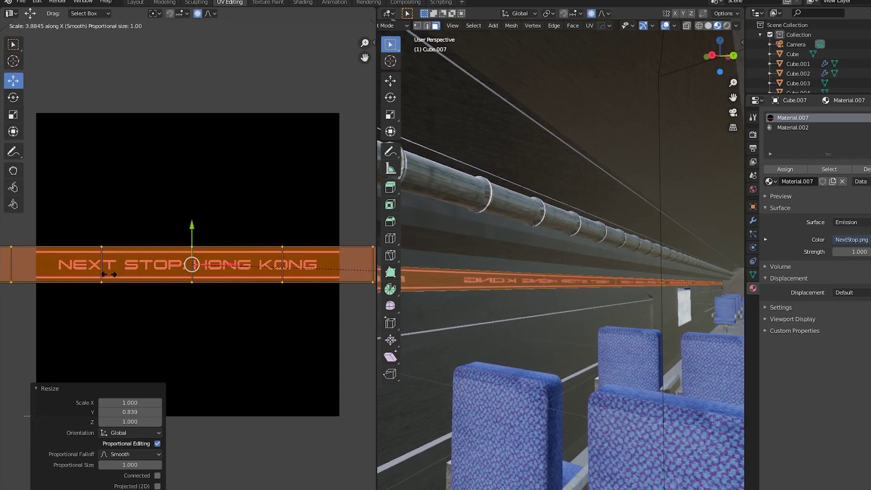
{"action": "left_click", "coordinate": [146, 276]}
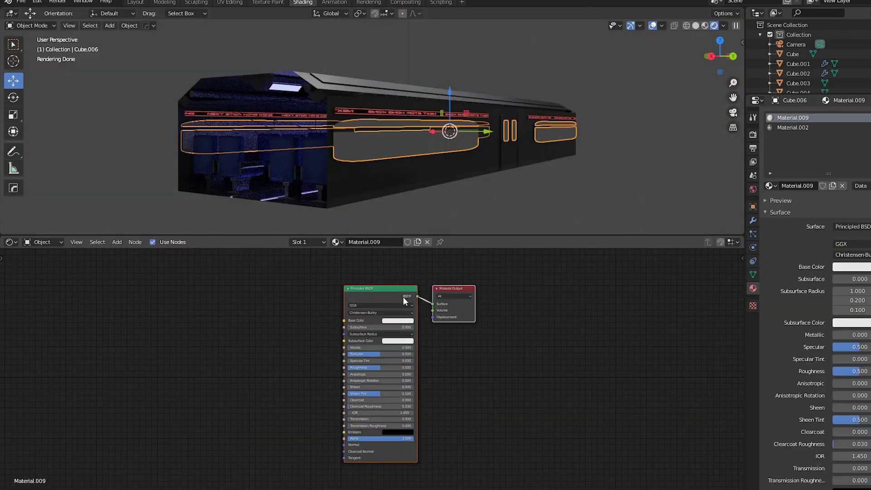
Replace the Principled BSDF with an Add Shader node linked to the material Surface
{"action": "left_click", "coordinate": [404, 296]}
{"action": "key", "text": "x"}
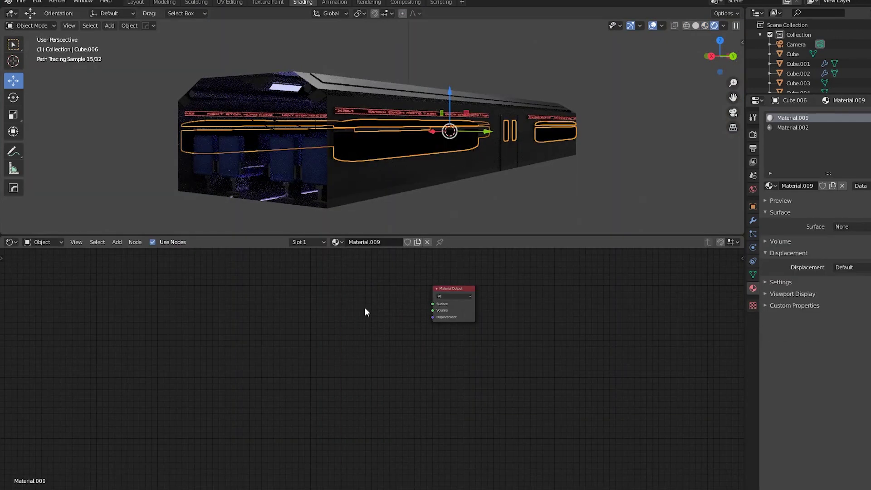
{"action": "key", "text": "shift+a"}
{"action": "left_click", "coordinate": [336, 339]}
{"action": "type", "text": "add"}
{"action": "key", "text": "Return"}
{"action": "left_click", "coordinate": [382, 313]}
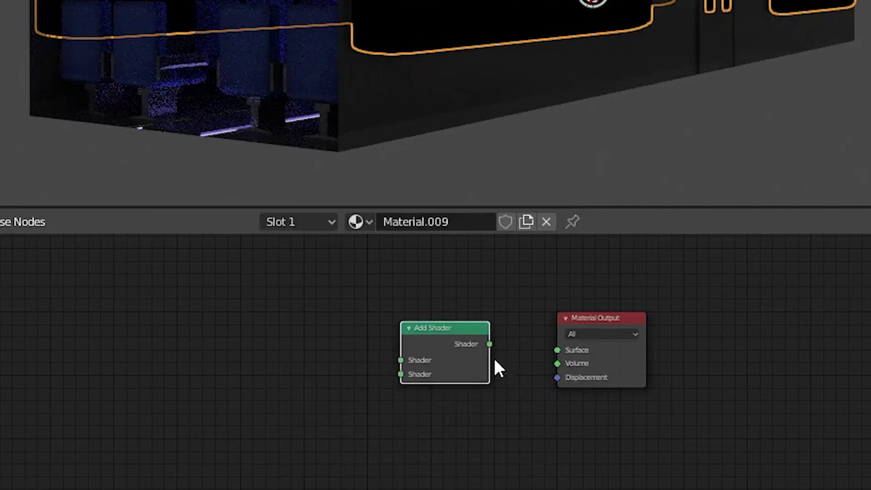
{"action": "left_click_drag", "start_coordinate": [399, 300], "coordinate": [431, 303]}
Plug a Glass BSDF and a Transparent BSDF into the Add Shader's two inputs
{"action": "key", "text": "shift+a"}
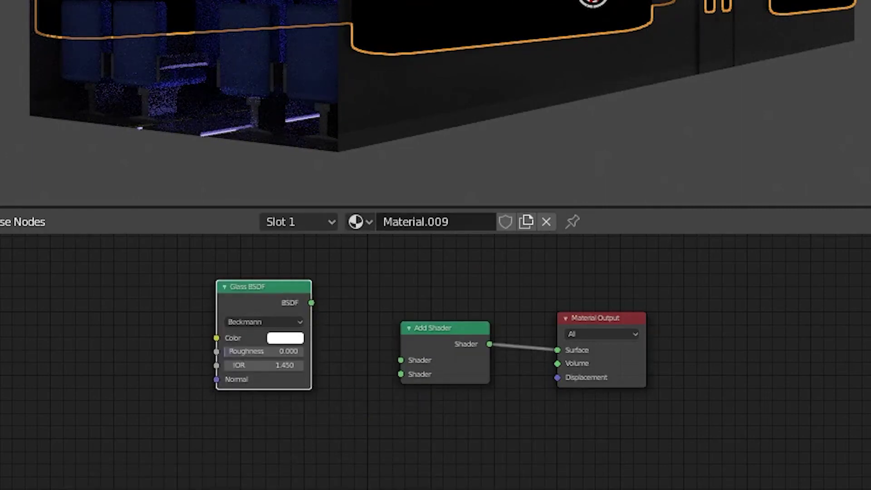
{"action": "key", "text": "shift+a"}
{"action": "left_click", "coordinate": [262, 469]}
{"action": "left_click_drag", "start_coordinate": [311, 302], "coordinate": [401, 360]}
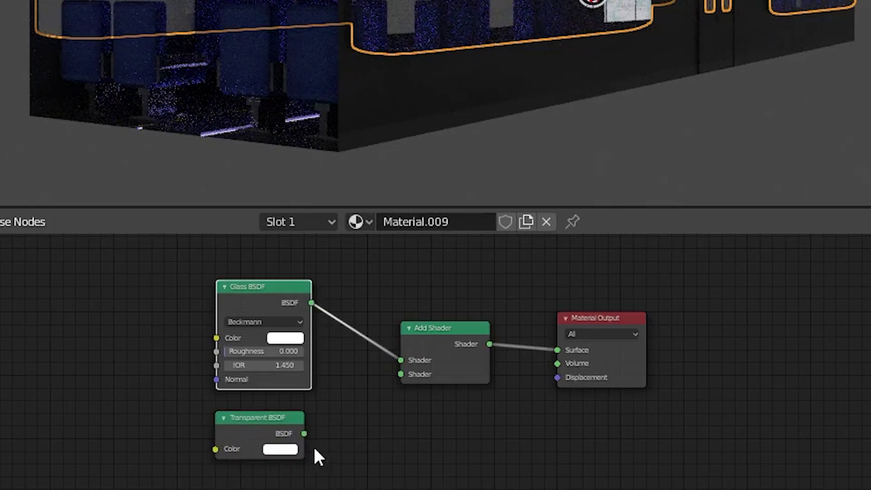
{"action": "left_click_drag", "start_coordinate": [304, 433], "coordinate": [400, 374]}
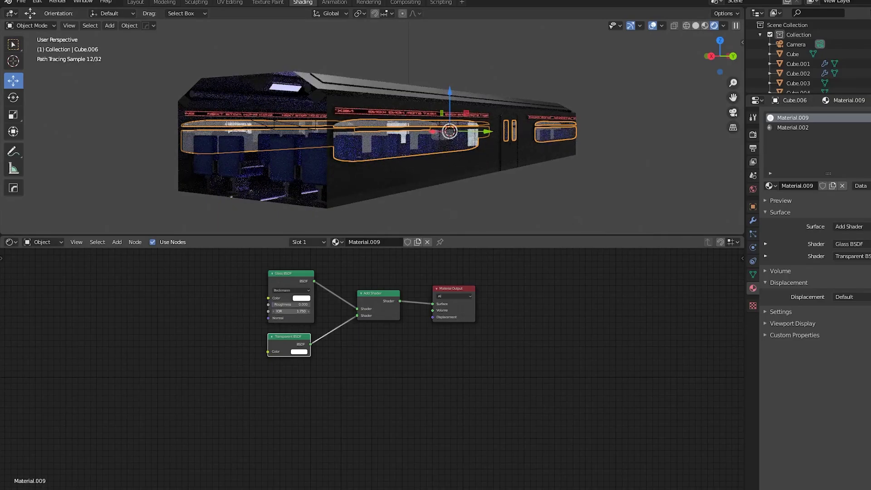
Undo the last change, orbit inside the train, and look through the camera
{"action": "key", "text": "ctrl+z"}
{"action": "middle_click_drag", "start_coordinate": [404, 188], "coordinate": [433, 195]}
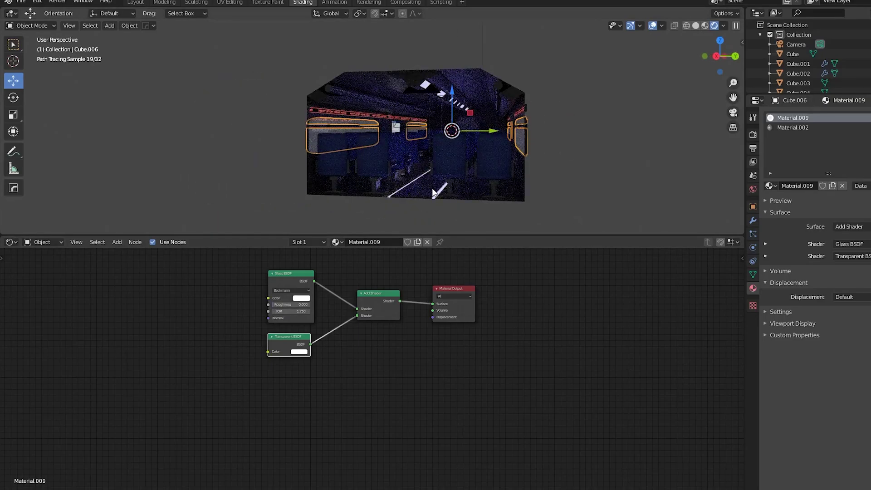
{"action": "key", "text": "KP_0"}
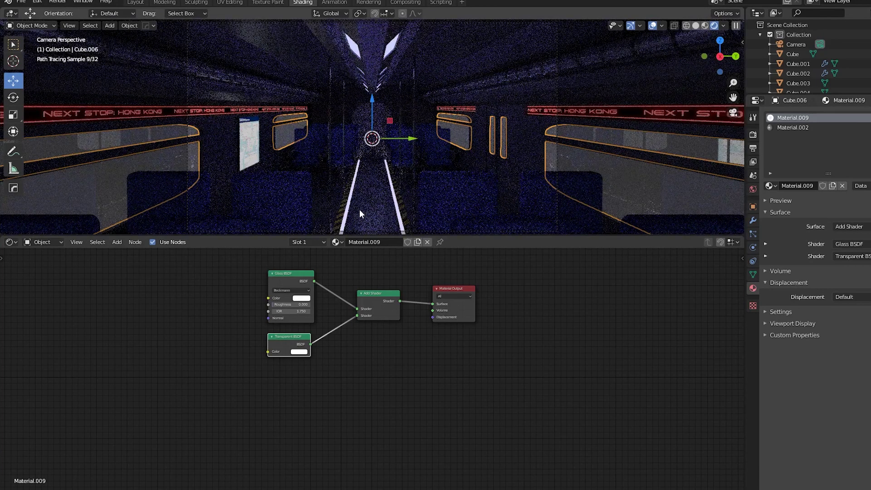
Import Holosign1.png as an image plane standing in the train aisle
{"action": "left_click", "coordinate": [359, 209]}
{"action": "left_click", "coordinate": [342, 82]}
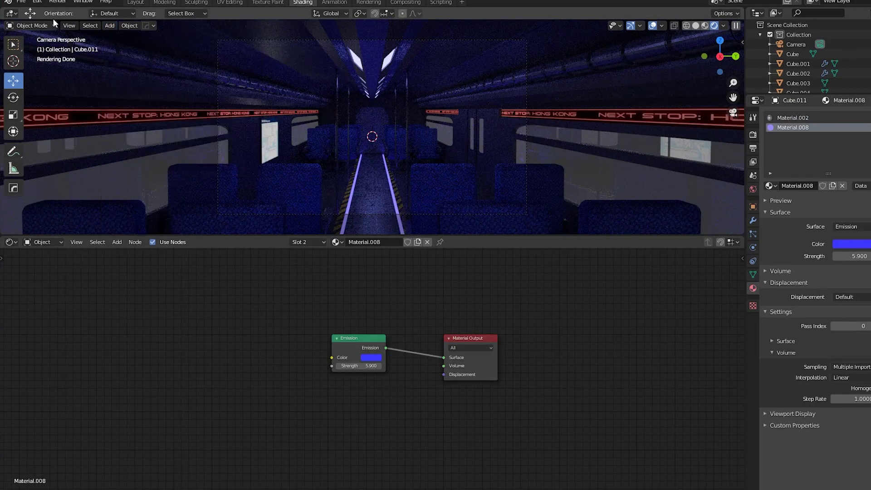
{"action": "left_click", "coordinate": [105, 25]}
{"action": "mouse_move", "coordinate": [123, 143]}
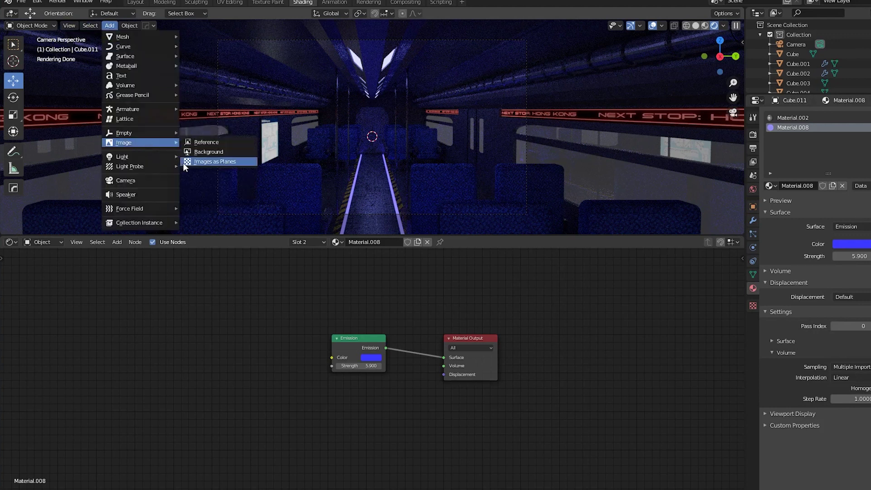
{"action": "left_click", "coordinate": [214, 162]}
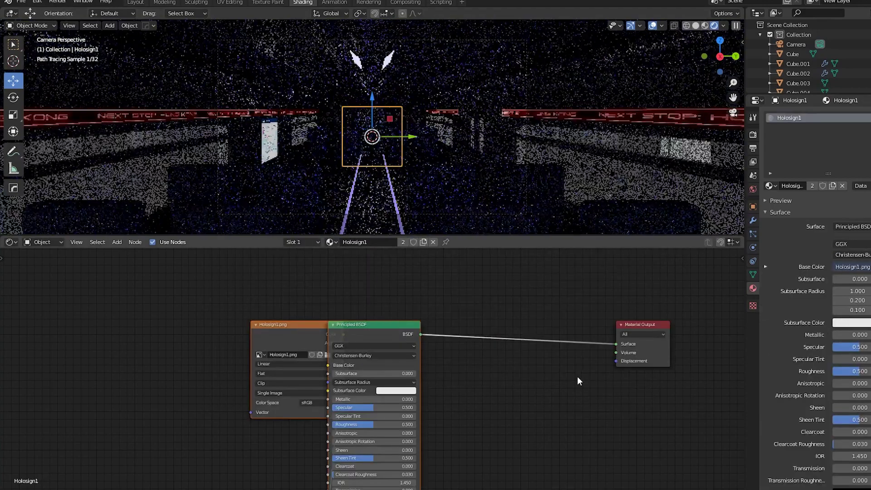
Add an Emission node fed by the Holosign1 image and connect it to the material surface
{"action": "key", "text": "shift+a"}
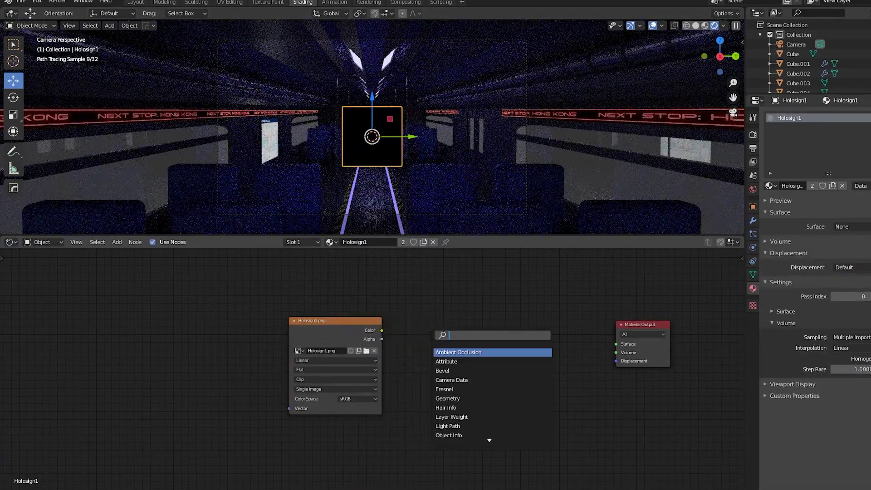
{"action": "left_click", "coordinate": [442, 347]}
{"action": "left_click", "coordinate": [446, 371]}
{"action": "left_click", "coordinate": [442, 340]}
{"action": "left_click_drag", "start_coordinate": [381, 331], "coordinate": [441, 356]}
{"action": "left_click_drag", "start_coordinate": [494, 347], "coordinate": [618, 344]}
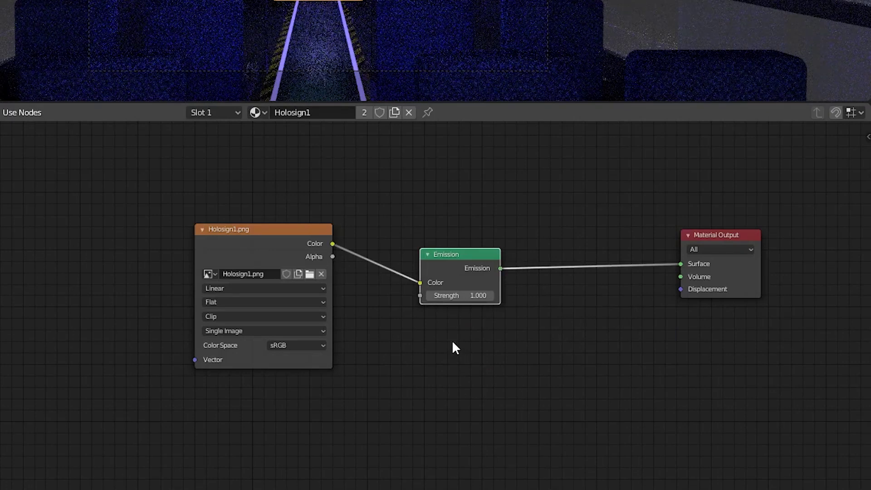
{"action": "left_click_drag", "start_coordinate": [475, 272], "coordinate": [462, 320]}
Insert a Mix Shader between the Emission node and the Material Output
{"action": "key", "text": "shift+a"}
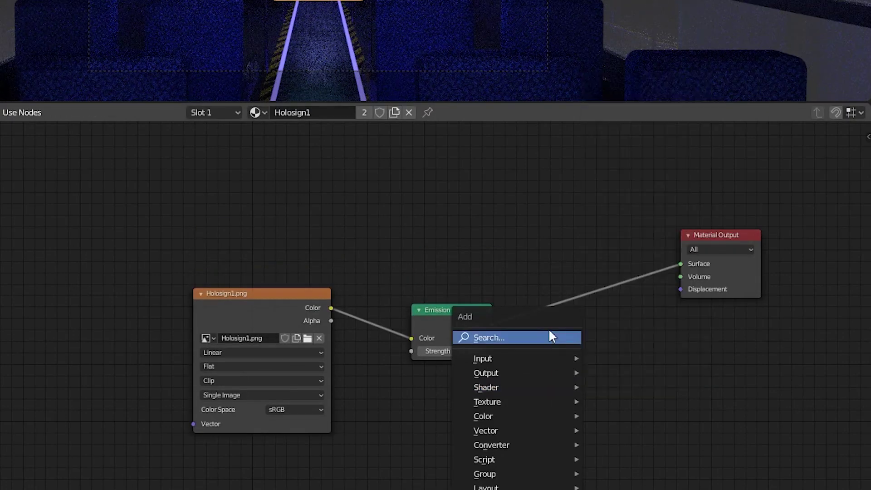
{"action": "left_click", "coordinate": [549, 329]}
{"action": "type", "text": "mi"}
{"action": "left_click", "coordinate": [599, 360]}
{"action": "left_click", "coordinate": [468, 271]}
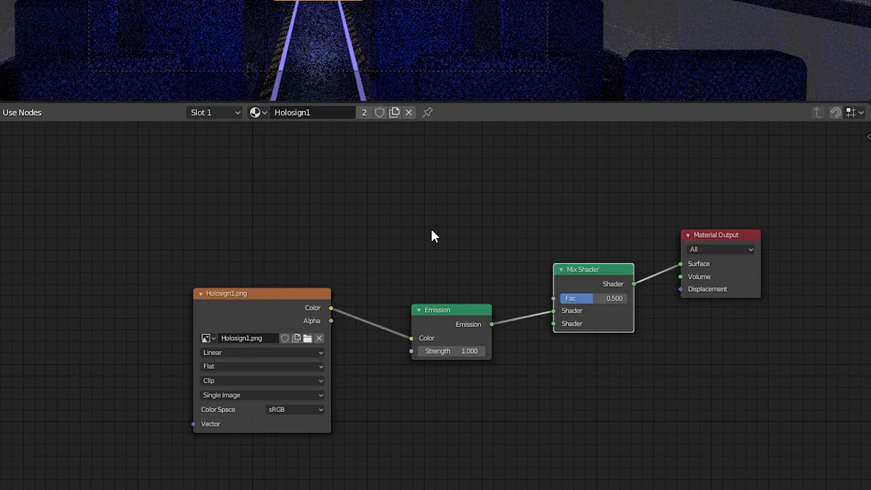
Add a Transparent BSDF above the Emission and plug it into the Mix Shader
{"action": "key", "text": "shift+a"}
{"action": "left_click", "coordinate": [320, 237]}
{"action": "type", "text": "tr"}
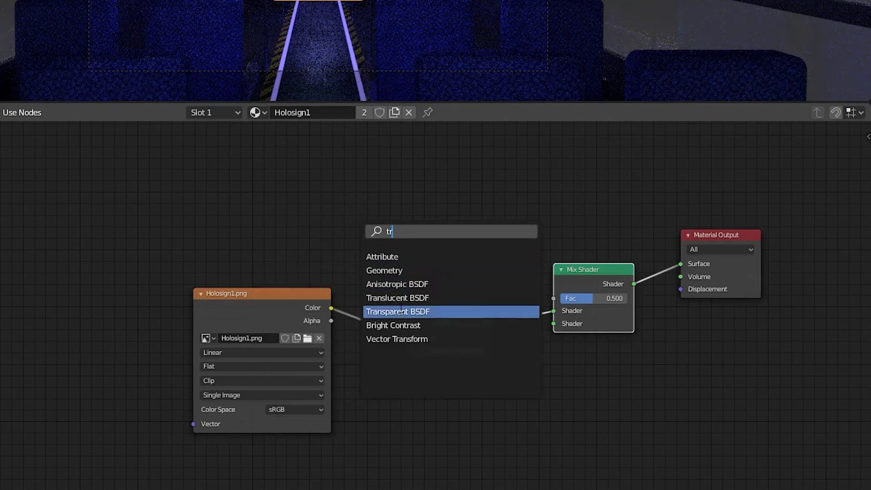
{"action": "left_click", "coordinate": [443, 311]}
{"action": "left_click", "coordinate": [464, 240]}
{"action": "left_click_drag", "start_coordinate": [663, 275], "coordinate": [554, 310]}
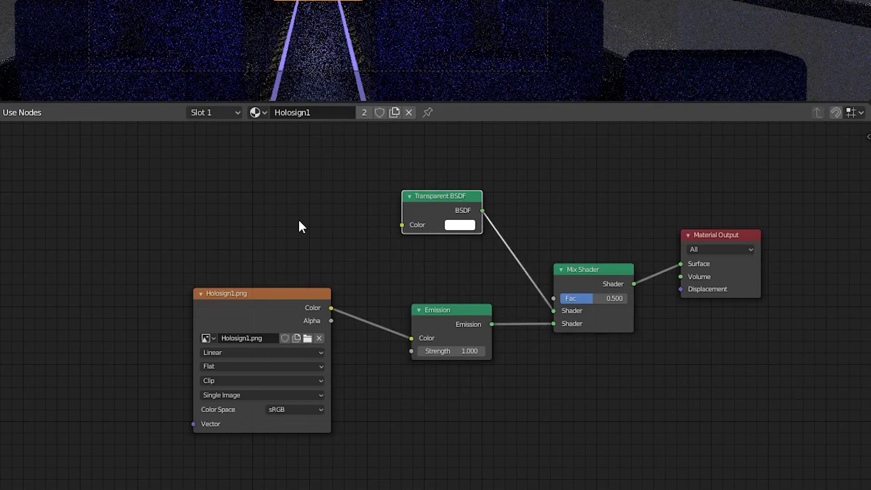
Duplicate the Holosign1.png image node and connect the copy to the Mix Shader factor
{"action": "key", "text": "shift+a"}
{"action": "key", "text": "Escape"}
{"action": "key", "text": "shift+d"}
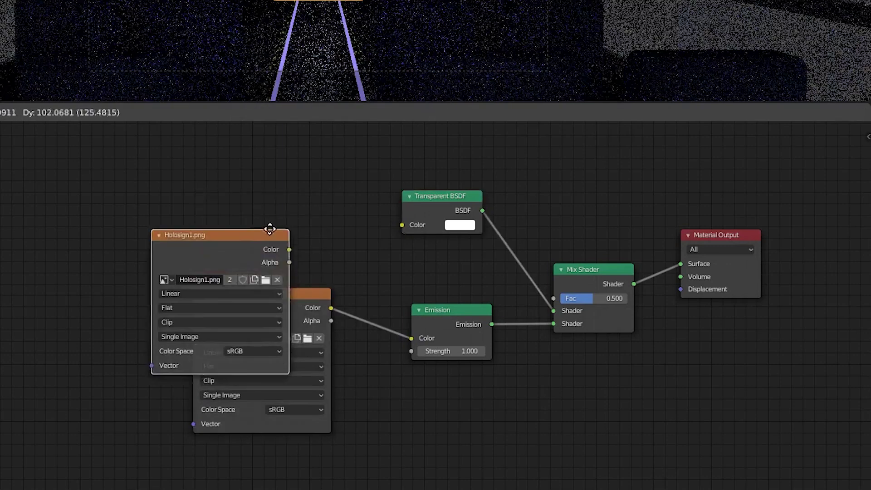
{"action": "left_click", "coordinate": [327, 145]}
{"action": "middle_click_drag", "start_coordinate": [397, 162], "coordinate": [356, 182]}
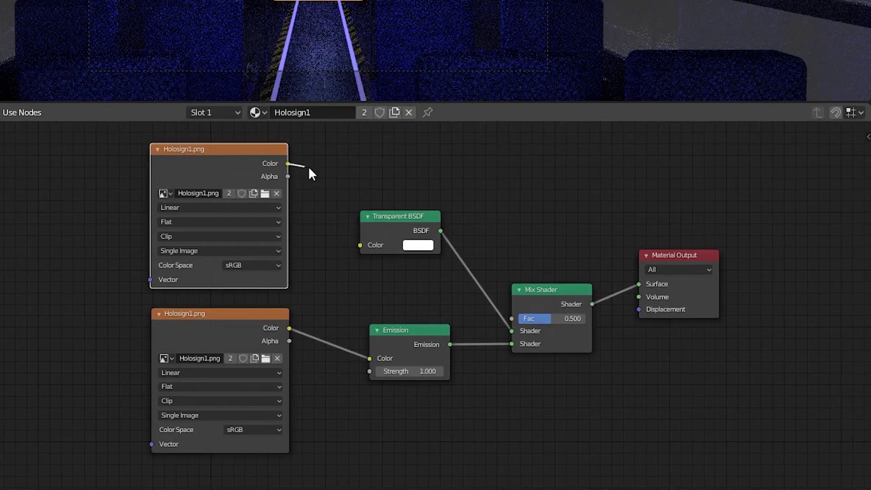
{"action": "left_click_drag", "start_coordinate": [288, 163], "coordinate": [512, 318]}
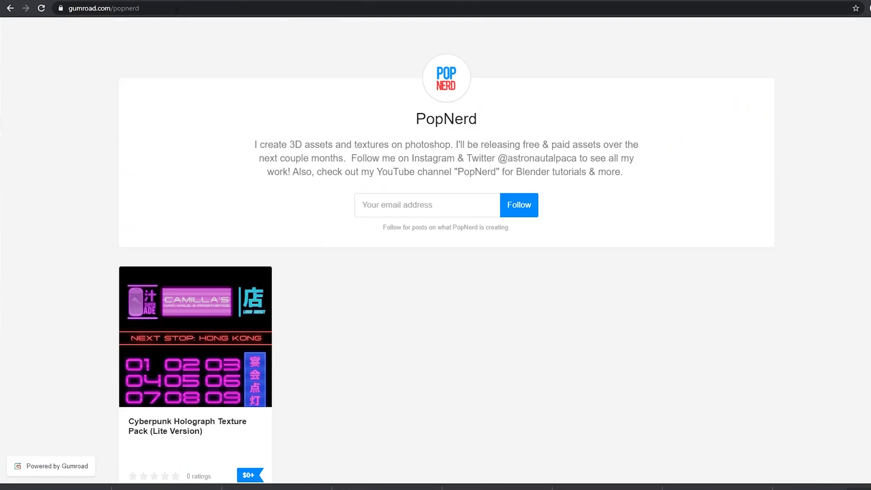
Open the Cyberpunk Holograph Texture Pack (Lite Version) page and add it to the cart
{"action": "left_click", "coordinate": [218, 425]}
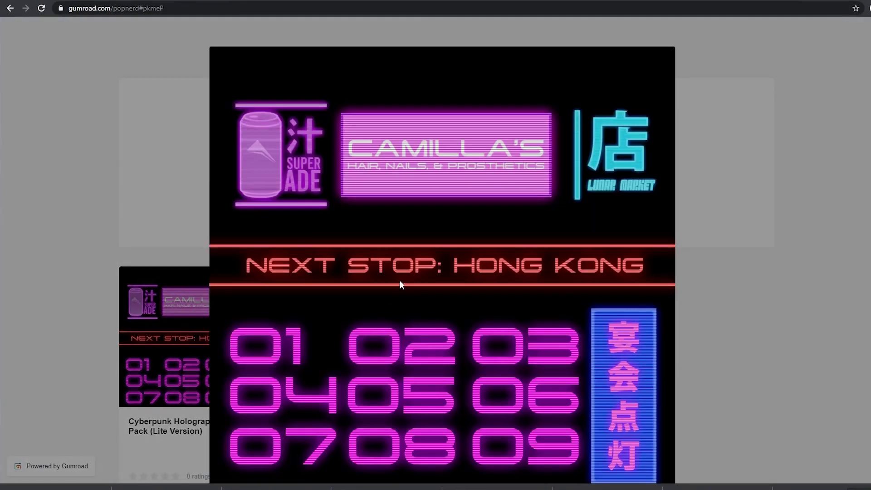
{"action": "scroll", "coordinate": [399, 280], "scroll_direction": "down", "scroll_amount": 3}
{"action": "scroll", "coordinate": [402, 278], "scroll_direction": "down", "scroll_amount": 3}
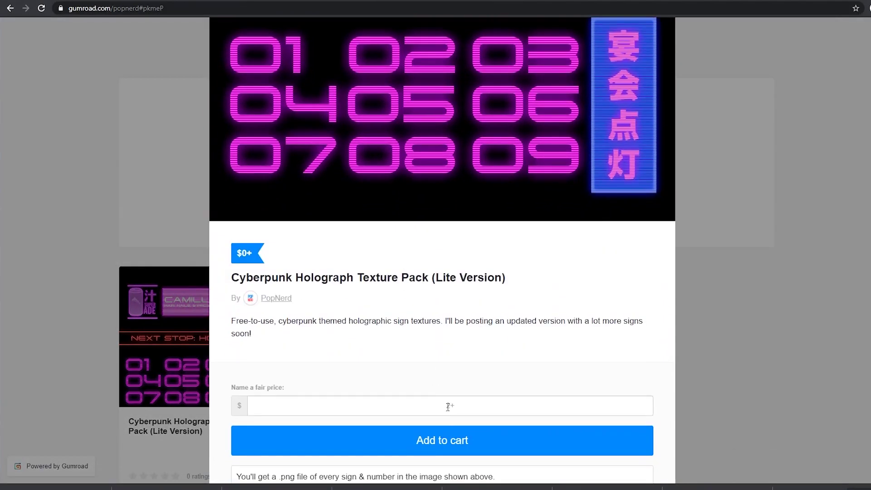
{"action": "left_click", "coordinate": [450, 446]}
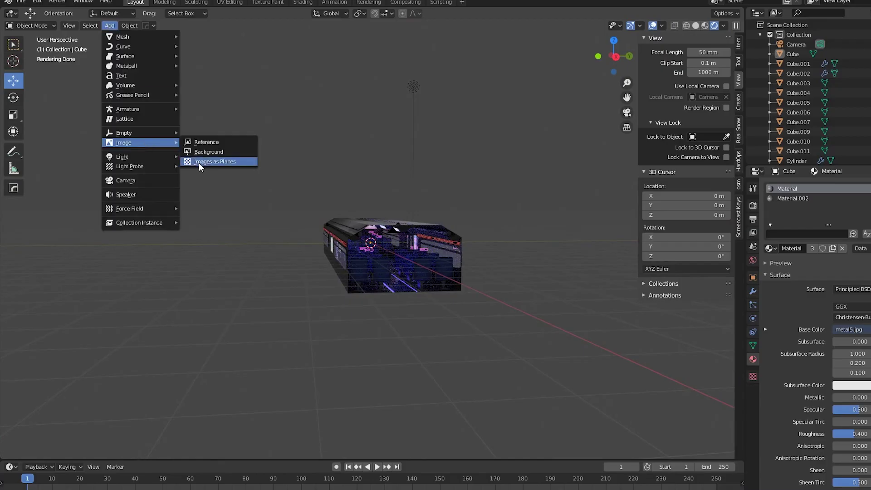
Import the outside city image as a plane, rotate it, move it beside the train and enlarge it
{"action": "left_click", "coordinate": [214, 162]}
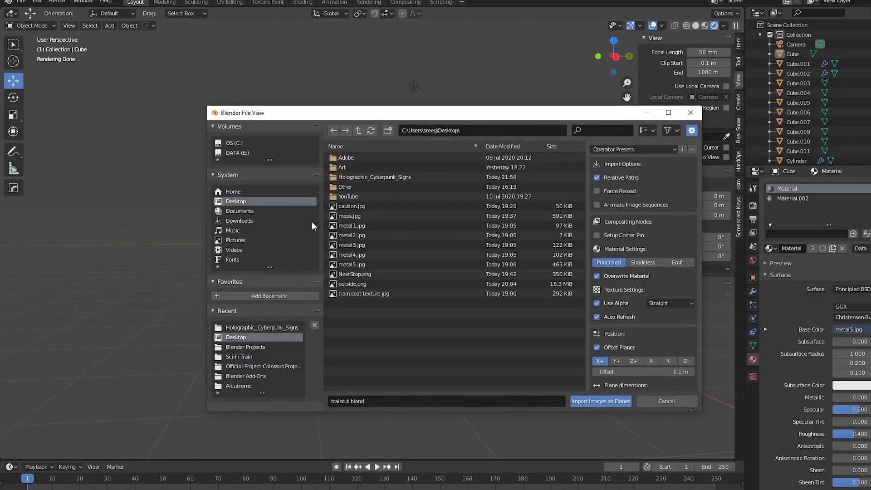
{"action": "double_click", "coordinate": [130, 416]}
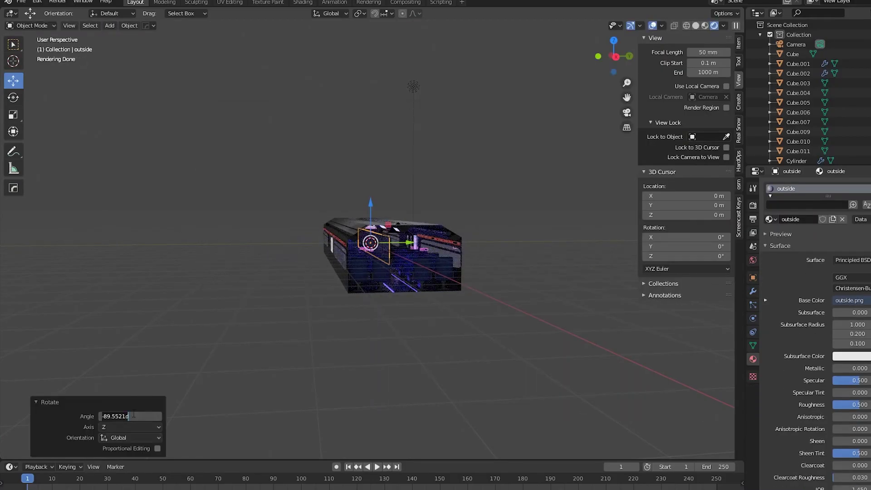
{"action": "type", "text": "-90"}
{"action": "key", "text": "Return"}
{"action": "key", "text": "g"}
{"action": "key", "text": "y"}
{"action": "key", "text": "s"}
{"action": "left_click", "coordinate": [529, 295]}
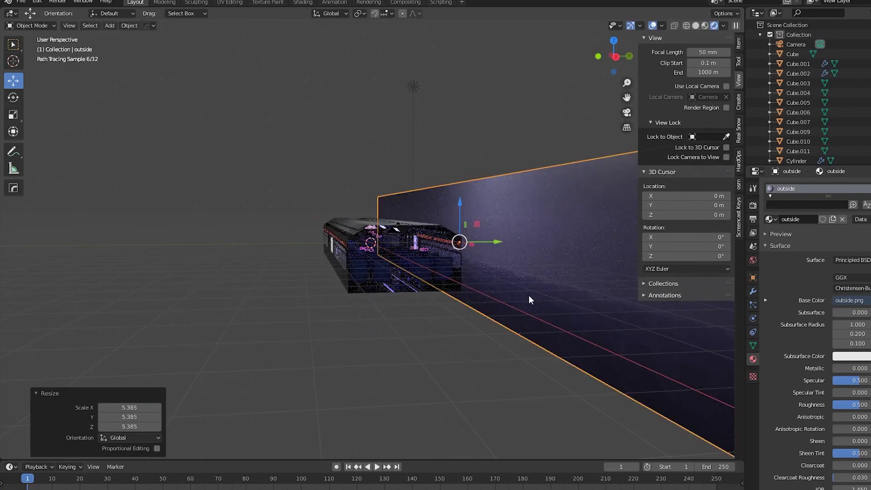
{"action": "left_click", "coordinate": [418, 85]}
{"action": "left_click", "coordinate": [434, 289]}
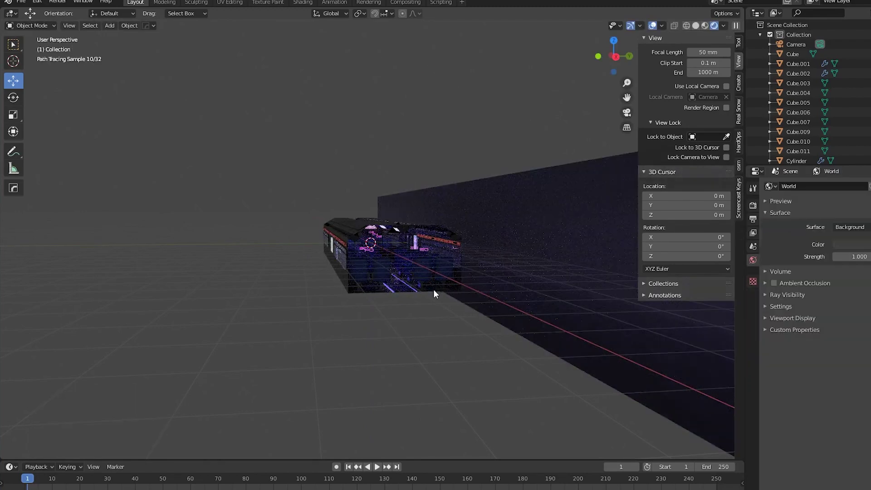
In Shading, insert an Emission node between the city image texture and the Material Output
{"action": "left_click", "coordinate": [302, 2]}
{"action": "key", "text": "shift+a"}
{"action": "type", "text": "emi"}
{"action": "key", "text": "Return"}
{"action": "left_click", "coordinate": [369, 378]}
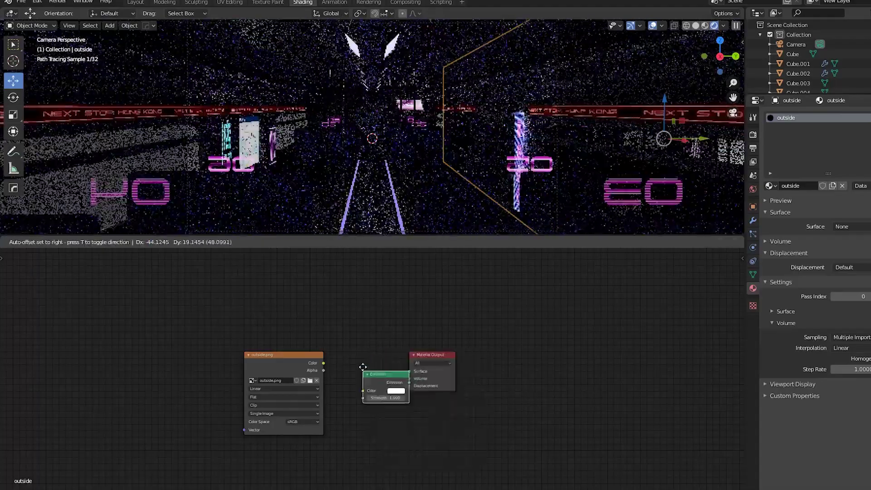
{"action": "mouse_move", "coordinate": [323, 363]}
{"action": "left_mouse_down"}
{"action": "mouse_move", "coordinate": [347, 383]}
{"action": "mouse_move", "coordinate": [409, 371]}
{"action": "left_mouse_up"}
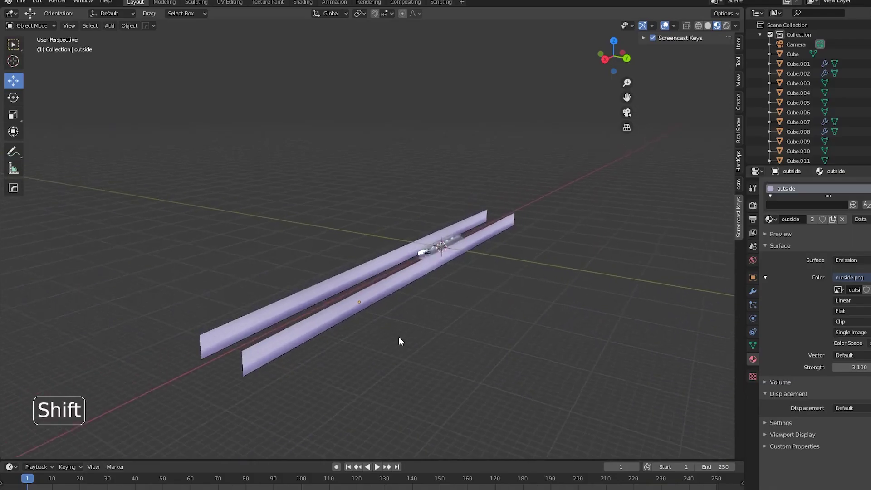
Select both outside city planes and join them with Ctrl+J
{"action": "middle_click_drag", "start_coordinate": [398, 336], "coordinate": [392, 350], "text": "shift"}
{"action": "left_click", "coordinate": [306, 348]}
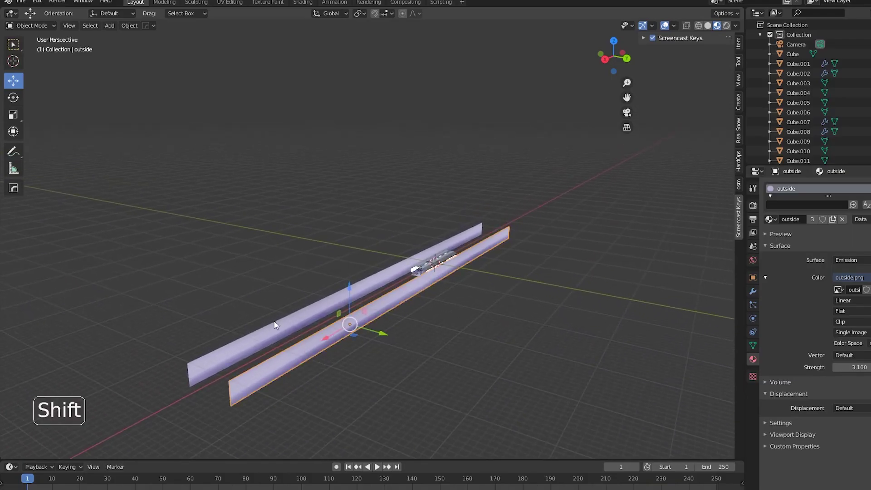
{"action": "left_click", "coordinate": [275, 328], "text": "shift"}
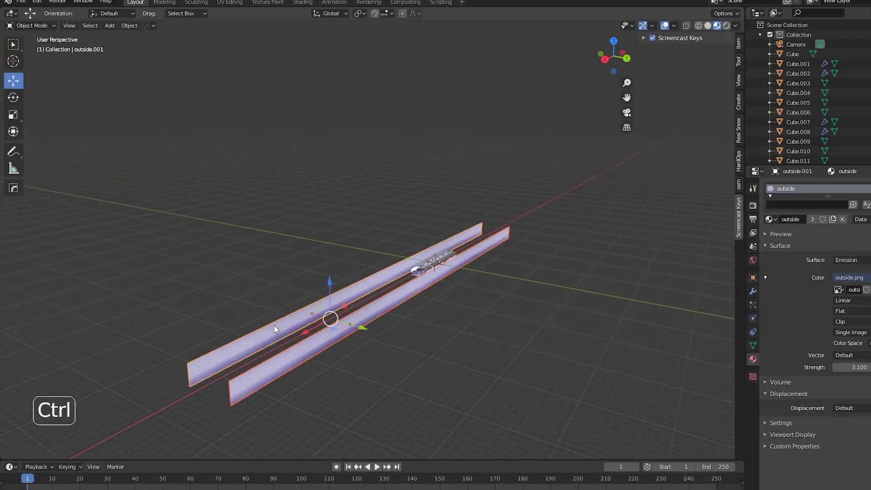
{"action": "key", "text": "ctrl+j"}
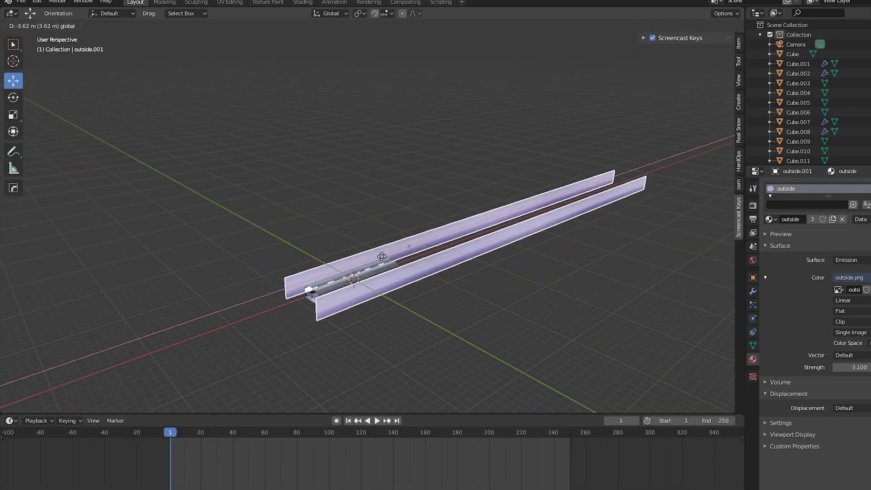
Keyframe the joined planes' location at frame 1, then move them and keyframe again at frame 250
{"action": "left_click", "coordinate": [400, 291]}
{"action": "right_click", "coordinate": [400, 291]}
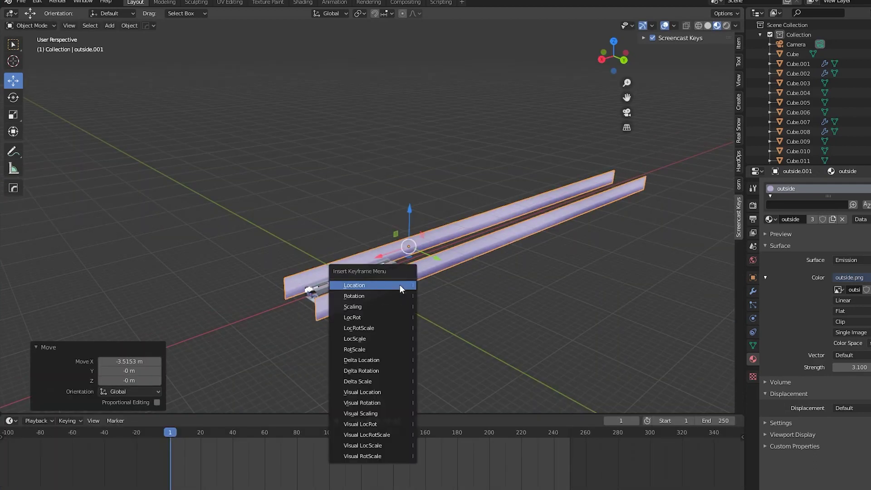
{"action": "left_click", "coordinate": [400, 285]}
{"action": "left_click_drag", "start_coordinate": [170, 435], "coordinate": [571, 433]}
{"action": "key", "text": "g"}
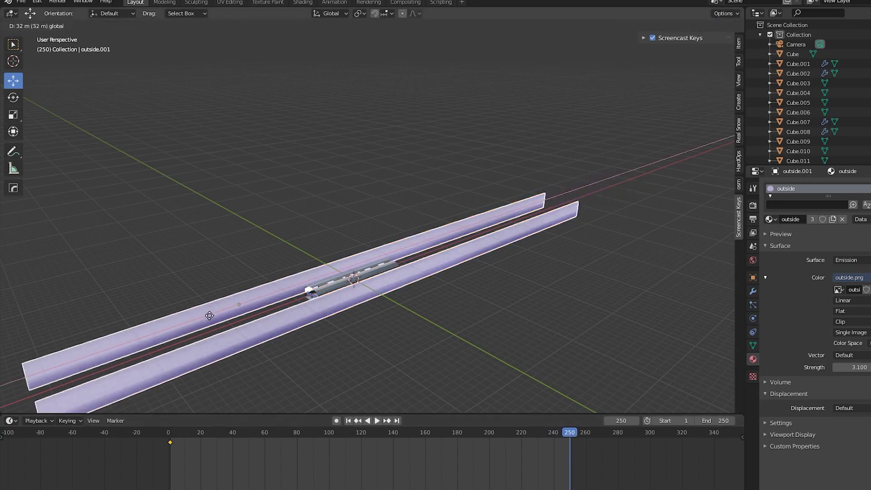
{"action": "left_click", "coordinate": [354, 279]}
{"action": "right_click", "coordinate": [454, 236]}
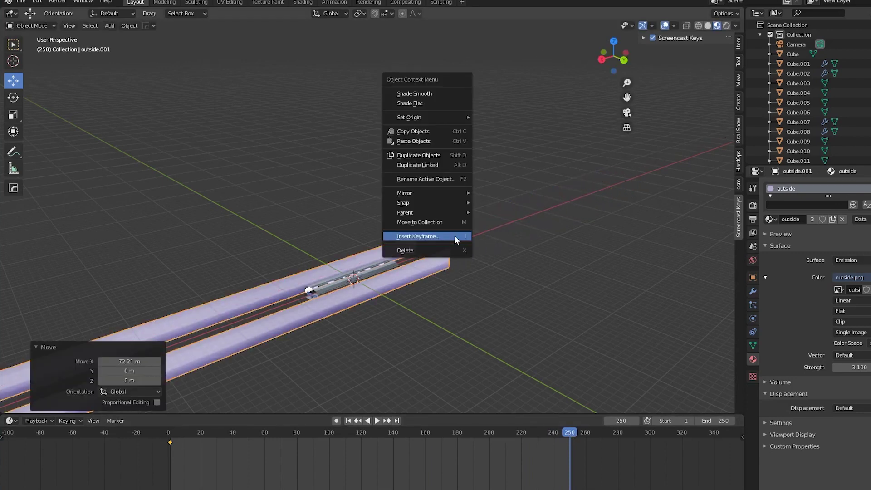
{"action": "left_click", "coordinate": [454, 235]}
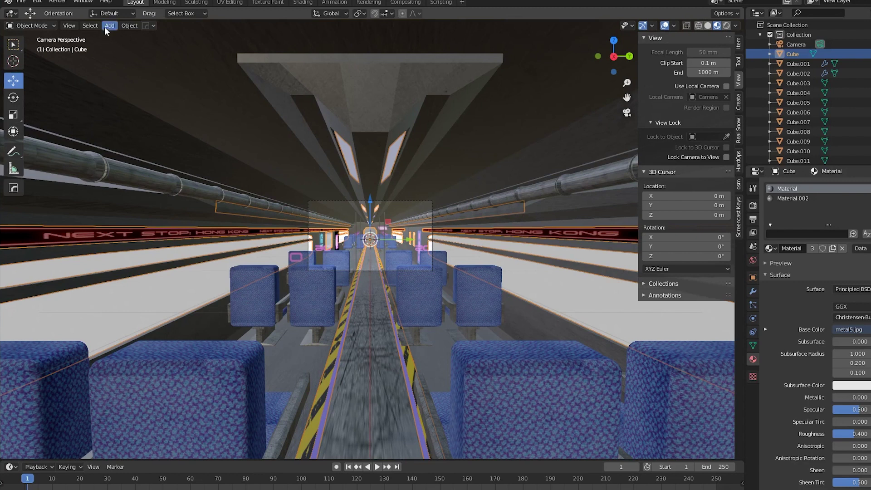
Add a Plain Axes empty and separate the selected strip faces into their own object
{"action": "left_click", "coordinate": [108, 26]}
{"action": "mouse_move", "coordinate": [139, 133]}
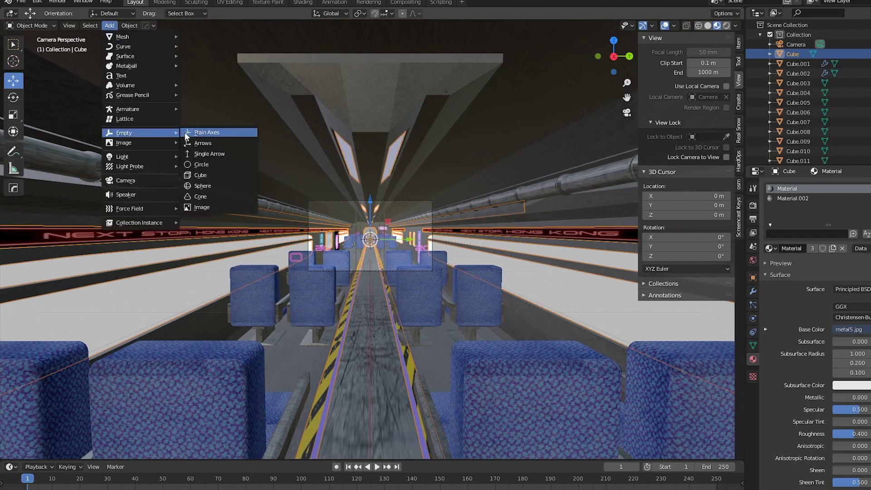
{"action": "left_click", "coordinate": [206, 132]}
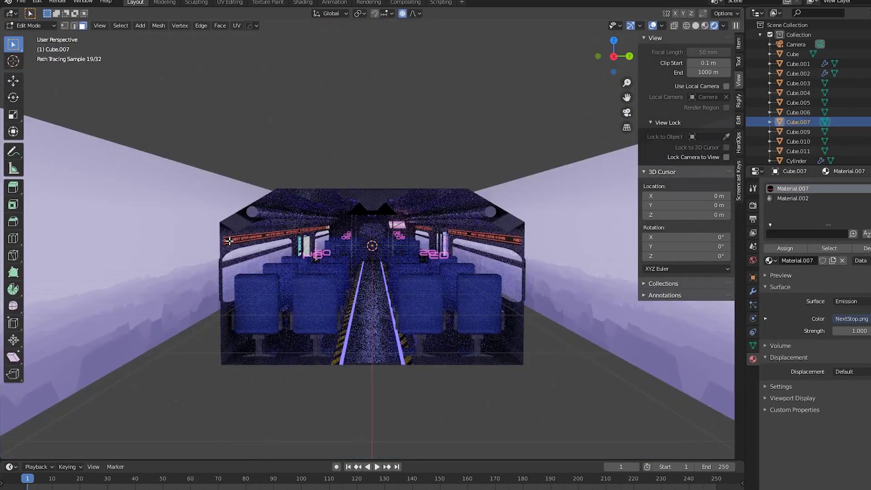
{"action": "right_click", "coordinate": [255, 238]}
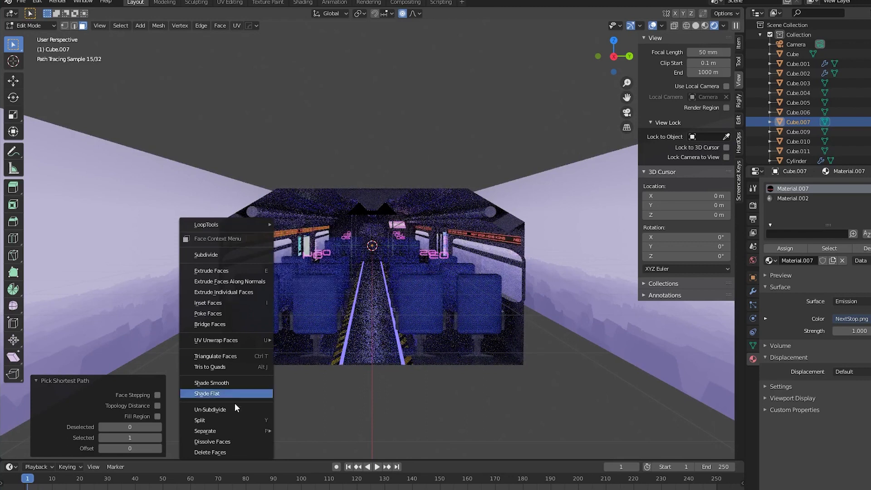
{"action": "mouse_move", "coordinate": [205, 431]}
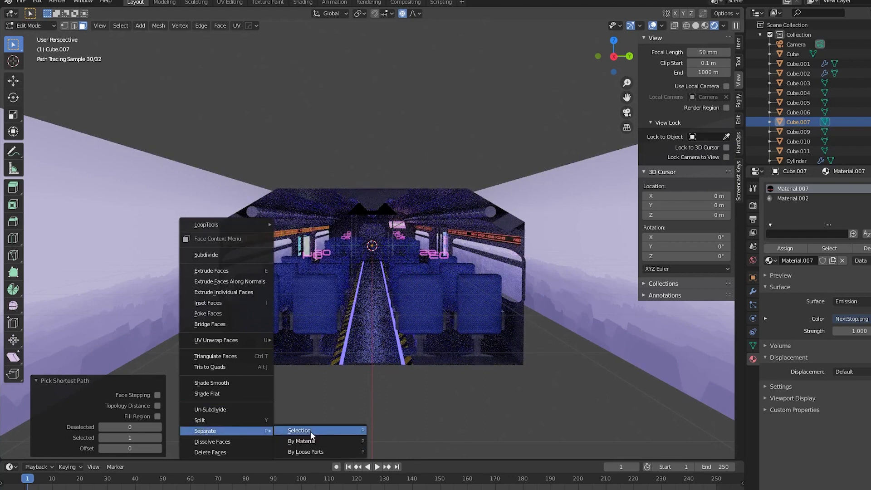
{"action": "left_click", "coordinate": [310, 430]}
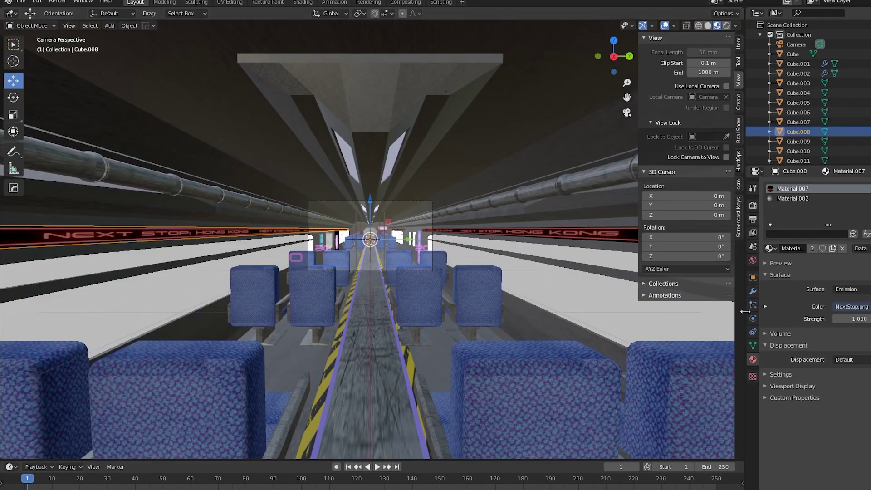
Give the strip a UV Project modifier with the Empty as its projector
{"action": "left_click", "coordinate": [753, 291]}
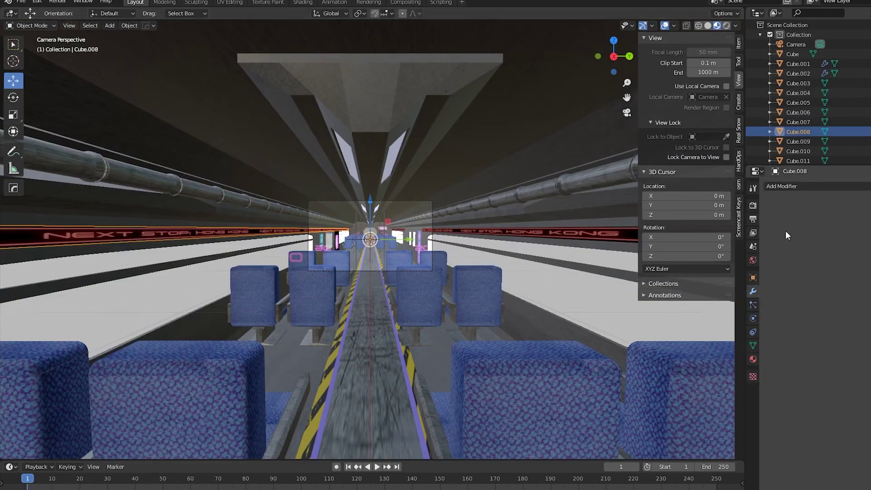
{"action": "left_click", "coordinate": [786, 186]}
{"action": "left_click", "coordinate": [636, 240]}
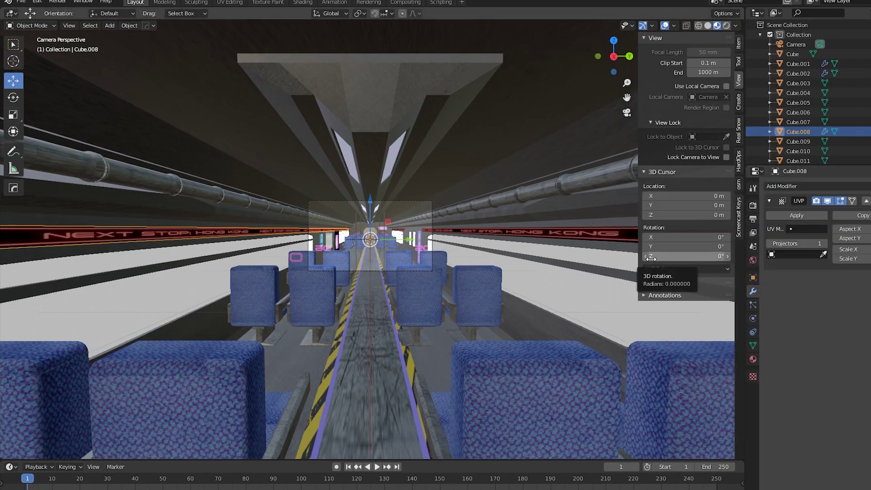
{"action": "left_click", "coordinate": [384, 228]}
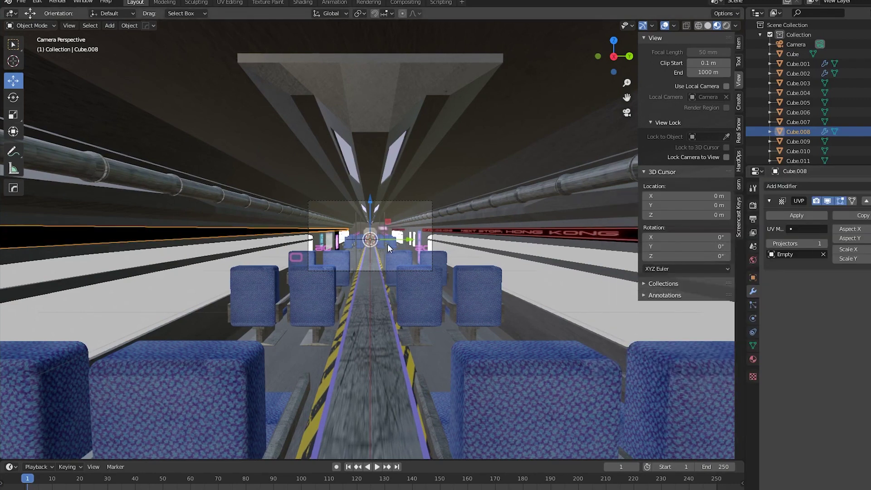
Rotate the projector empty about 76.9° on X, rotate it on Z, and mirror it along X
{"action": "left_click", "coordinate": [372, 257]}
{"action": "key", "text": "r"}
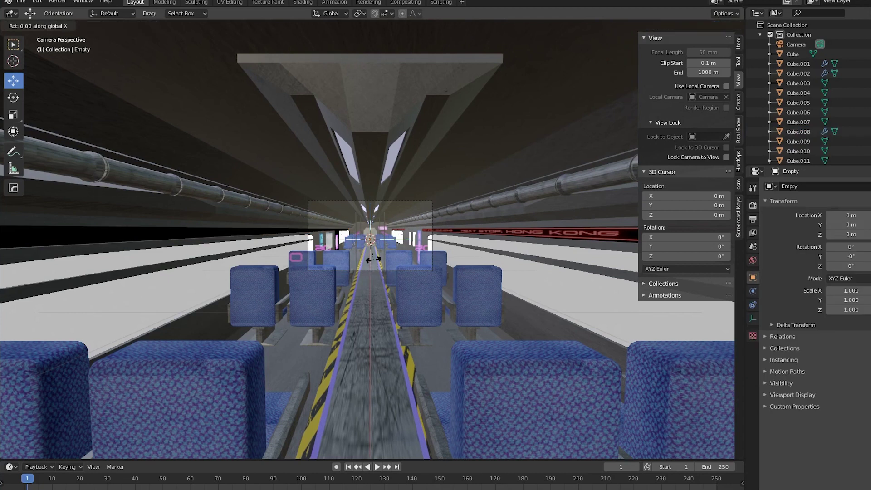
{"action": "key", "text": "x"}
{"action": "left_click", "coordinate": [384, 235]}
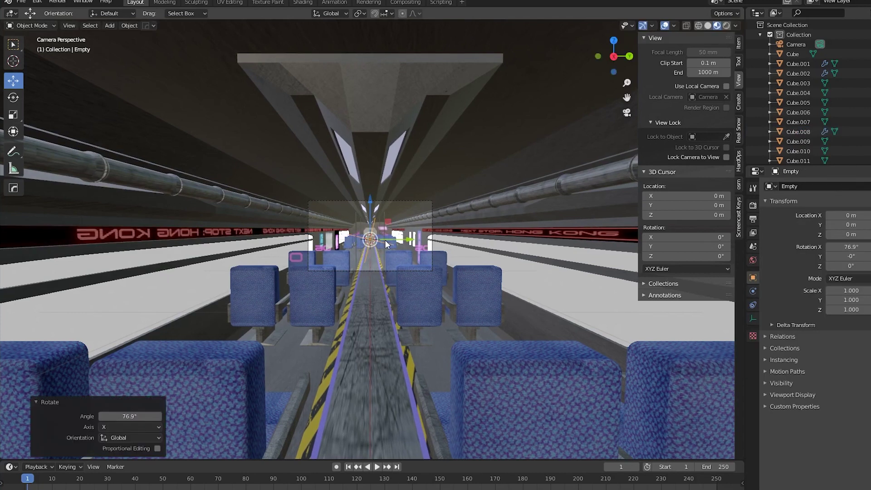
{"action": "key", "text": "r"}
{"action": "key", "text": "z"}
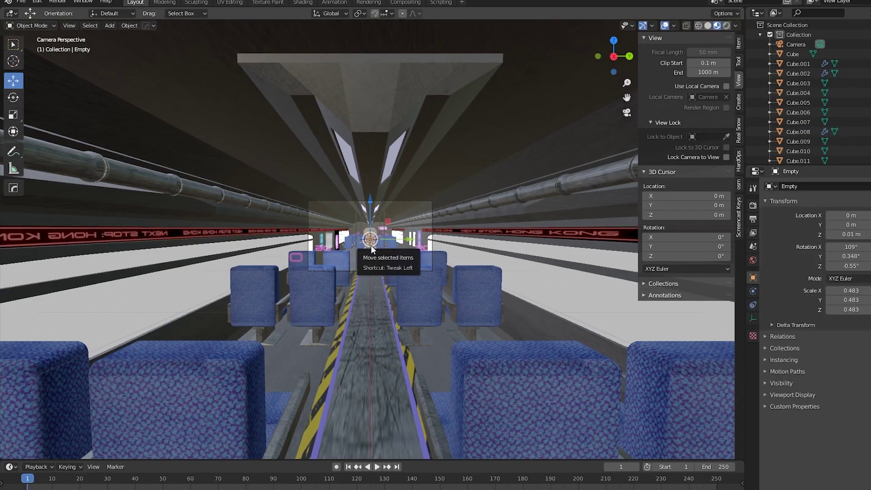
{"action": "key", "text": "ctrl+m"}
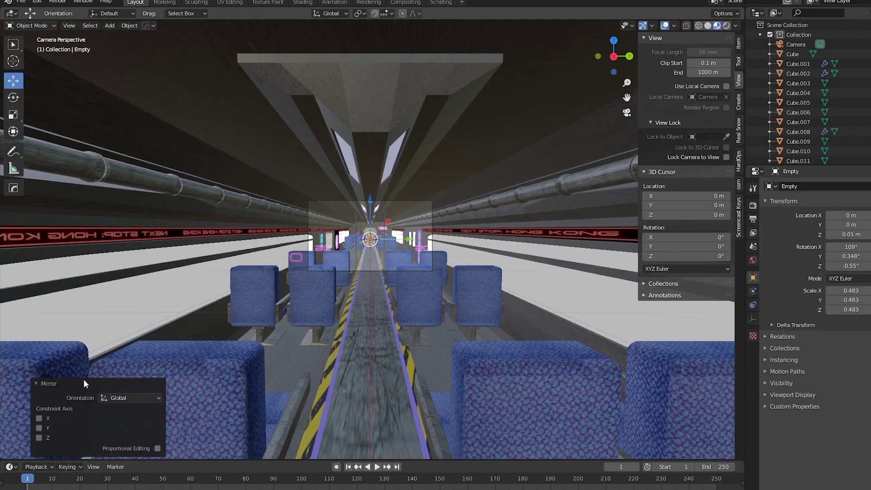
{"action": "left_click", "coordinate": [39, 417]}
Shift the empty twice along X and begin inserting a keyframe on it
{"action": "key", "text": "g"}
{"action": "key", "text": "x"}
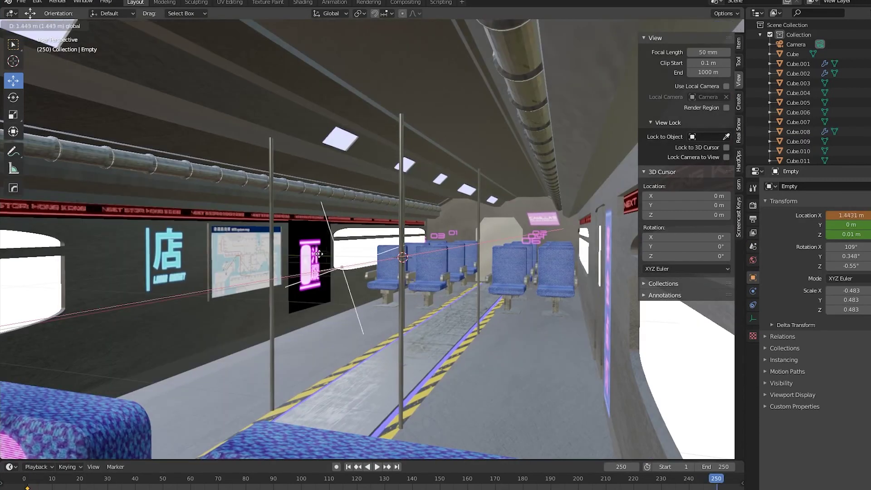
{"action": "left_click", "coordinate": [703, 284]}
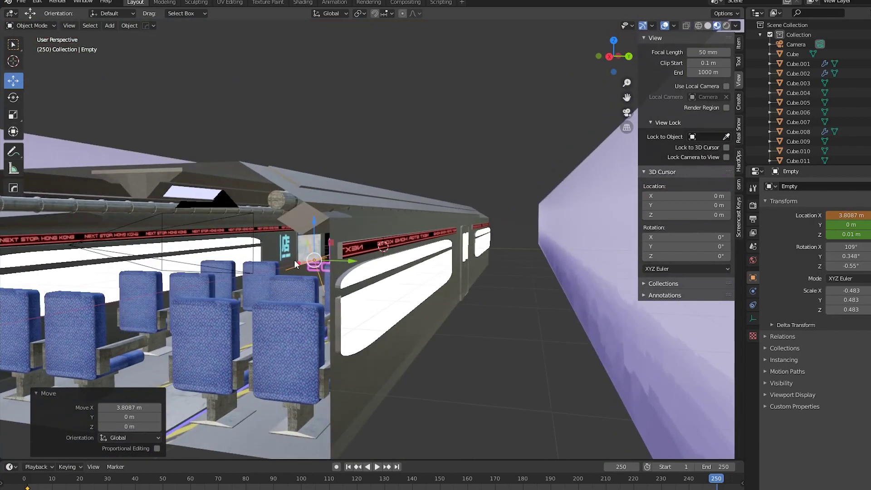
{"action": "key", "text": "g"}
{"action": "key", "text": "x"}
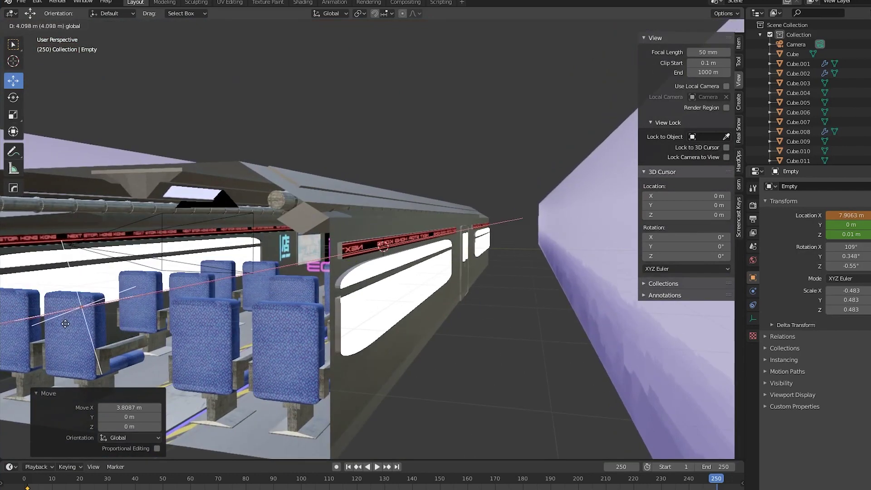
{"action": "left_click", "coordinate": [97, 300]}
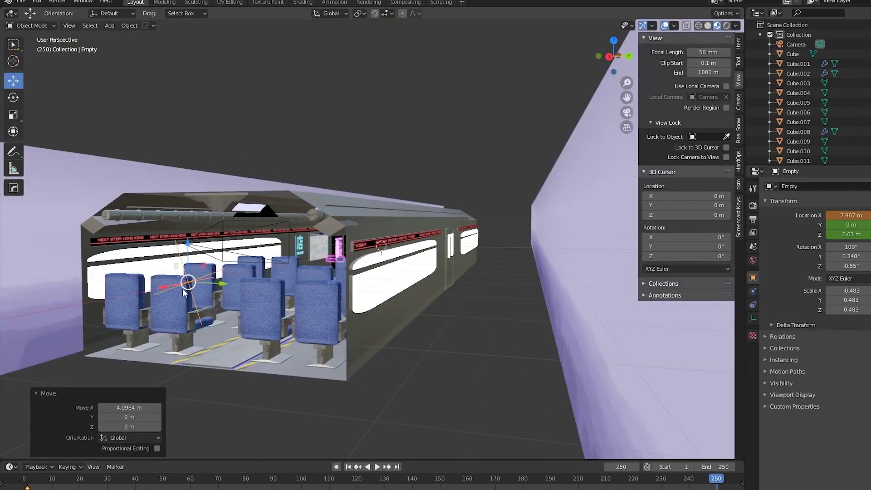
{"action": "right_click", "coordinate": [188, 286]}
{"action": "left_click", "coordinate": [188, 286]}
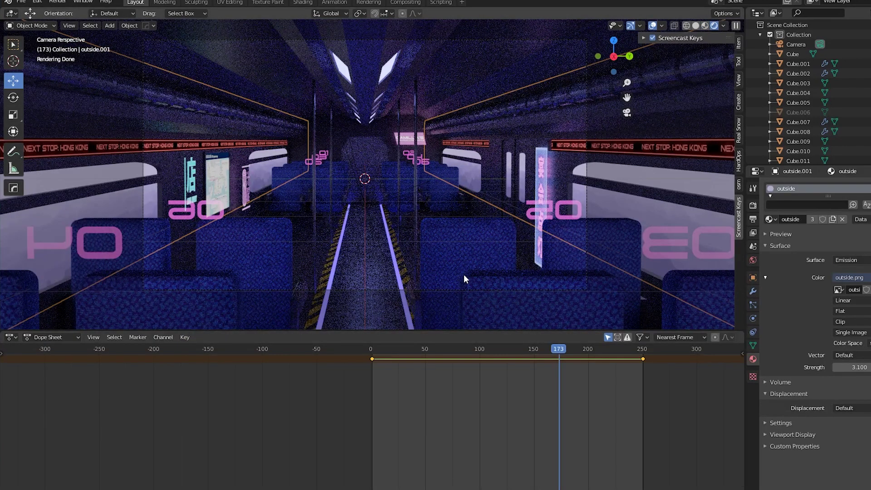
Open the Render menu for the neon carriage scene at frame 173
{"action": "left_click", "coordinate": [58, 3]}
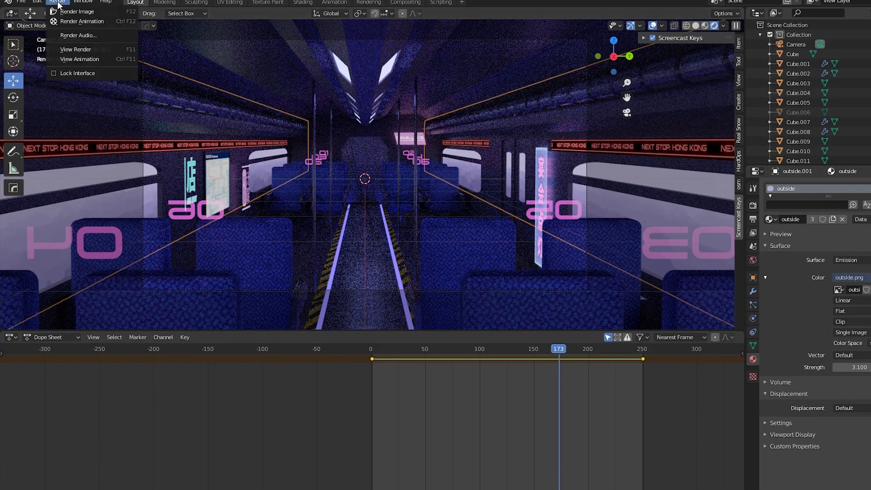